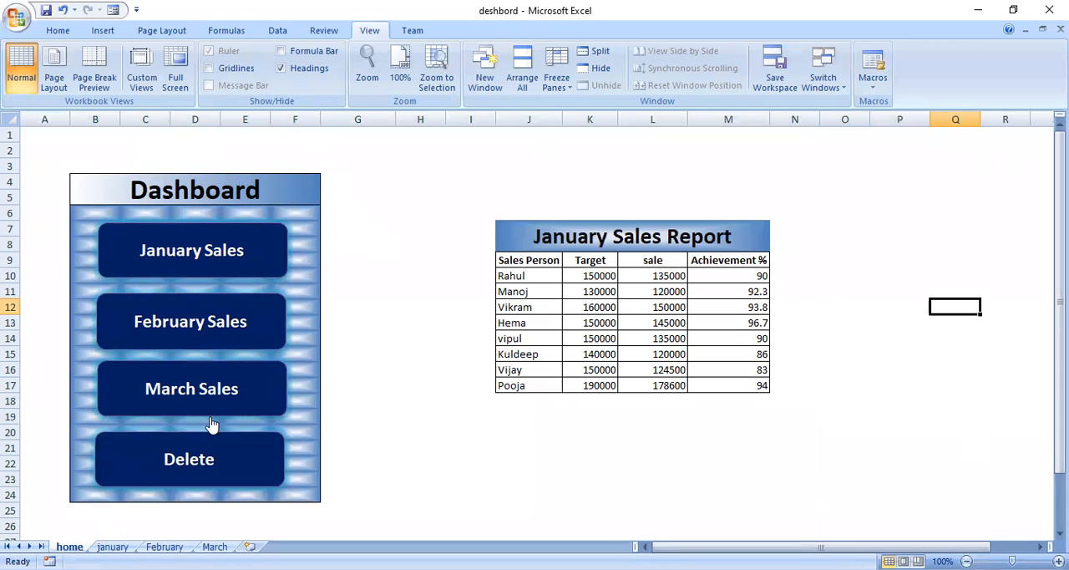
Test the dashboard buttons by loading the January, February and March reports, clearing the table, and reloading the January report
left_click(215, 254)
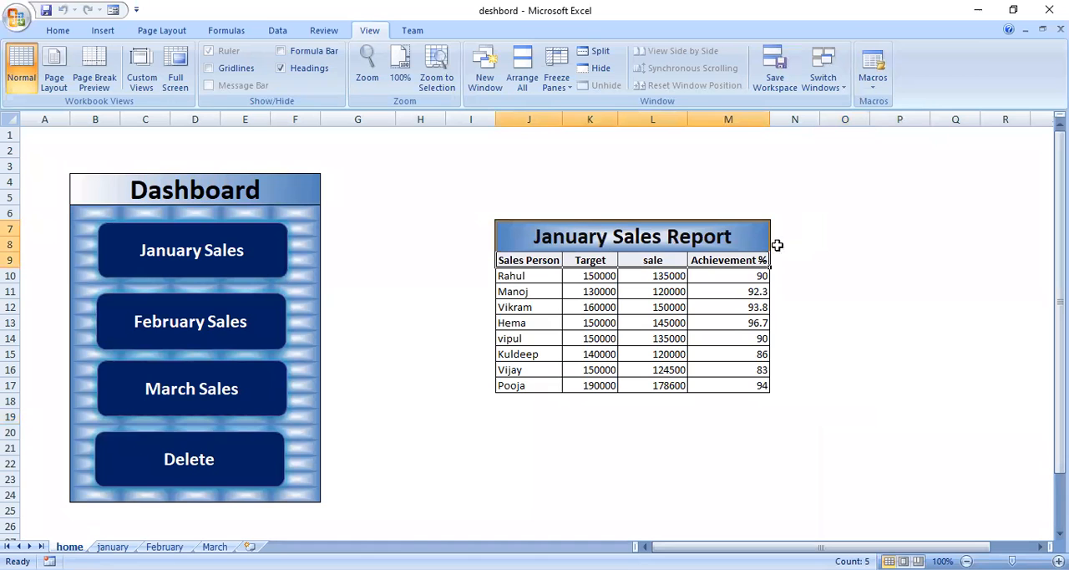
left_click(191, 331)
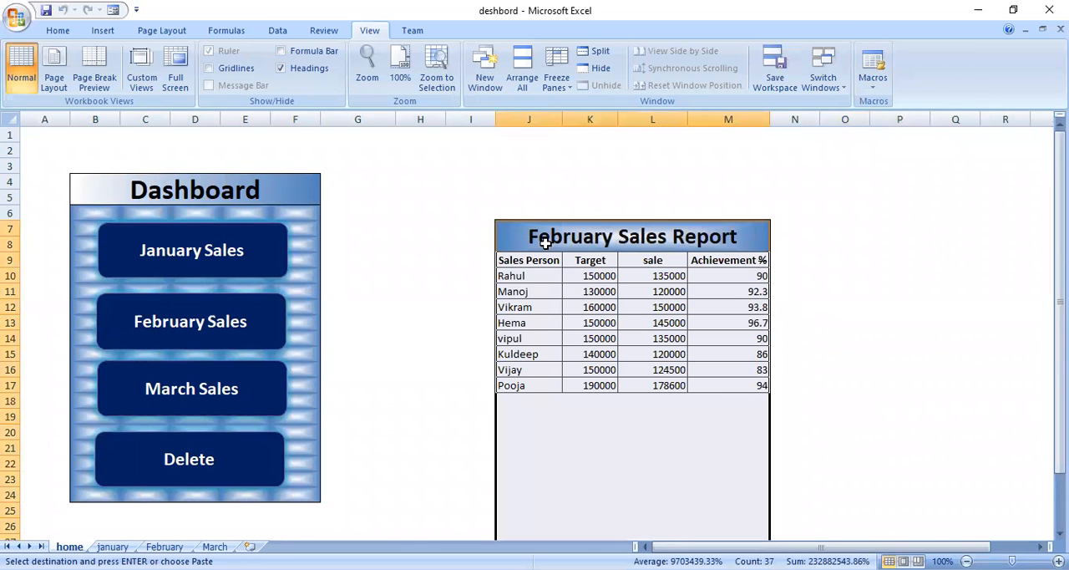
left_click(231, 390)
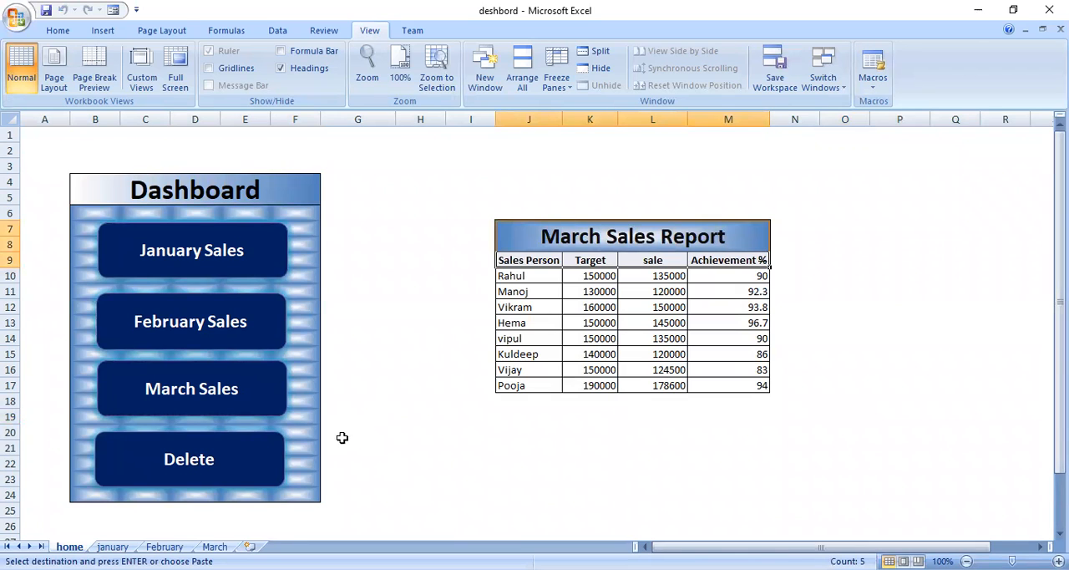
left_click(201, 467)
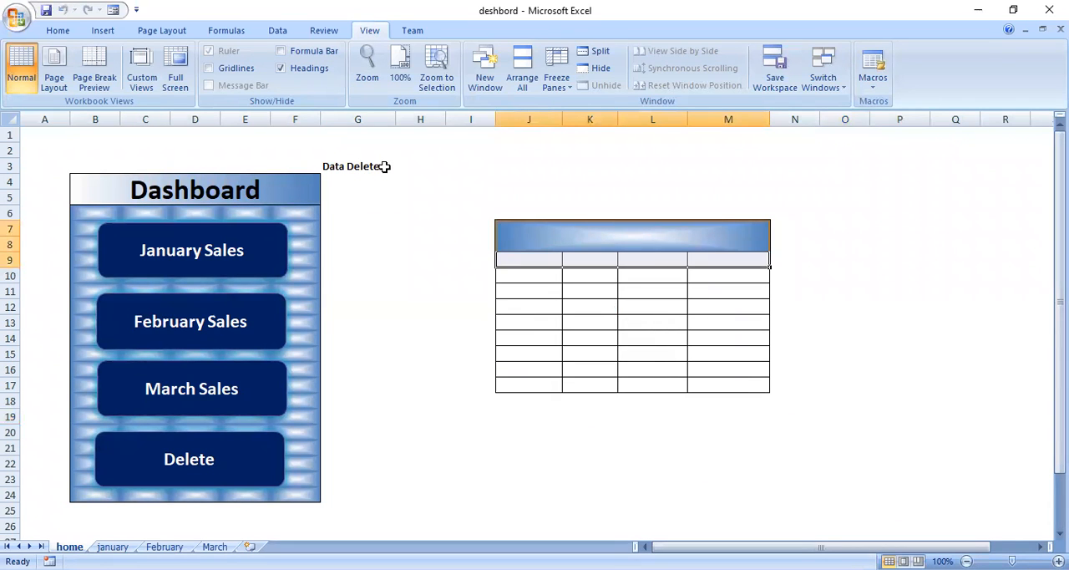
left_click(260, 258)
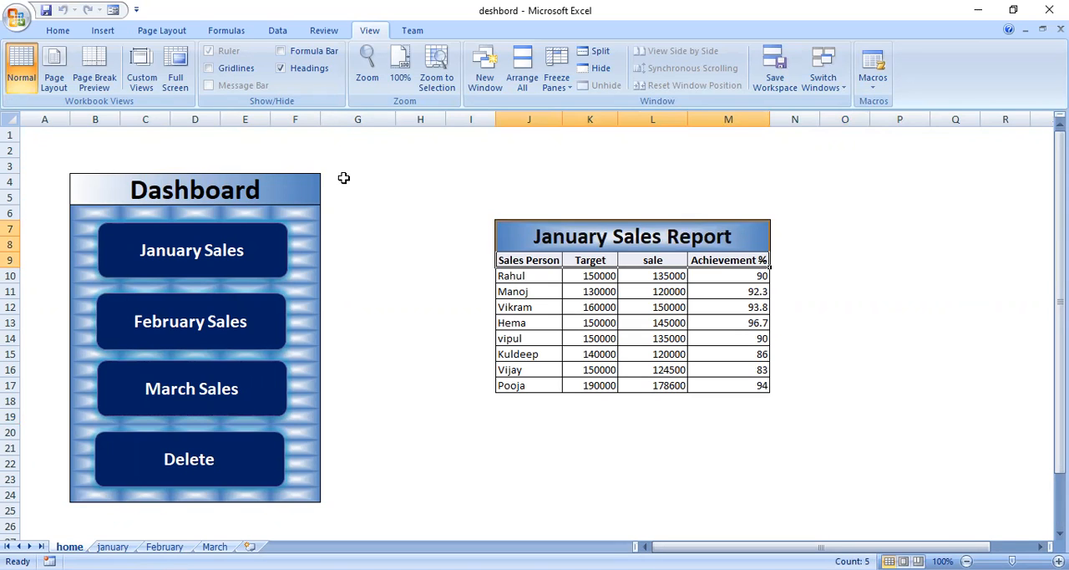
Toggle the formula bar on and off again on the home sheet, and do the same with the gridlines
left_click(375, 178)
left_click(436, 152)
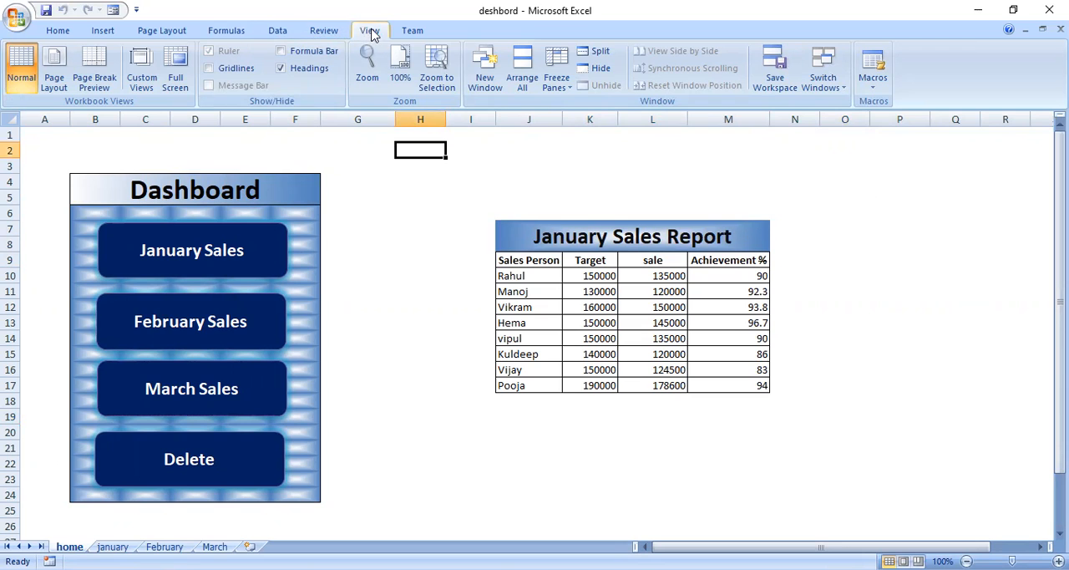
left_click(307, 50)
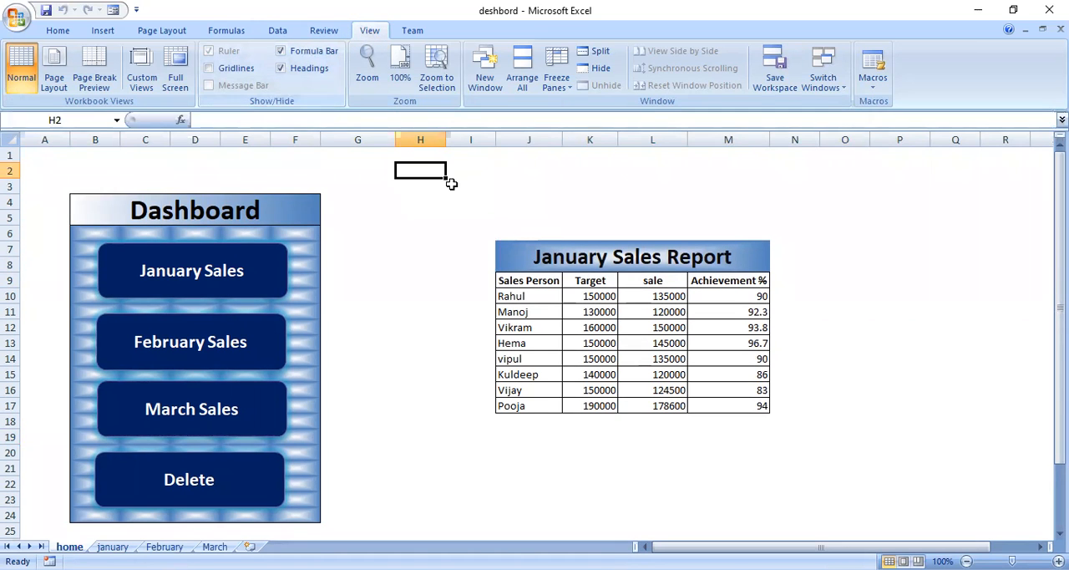
left_click(311, 50)
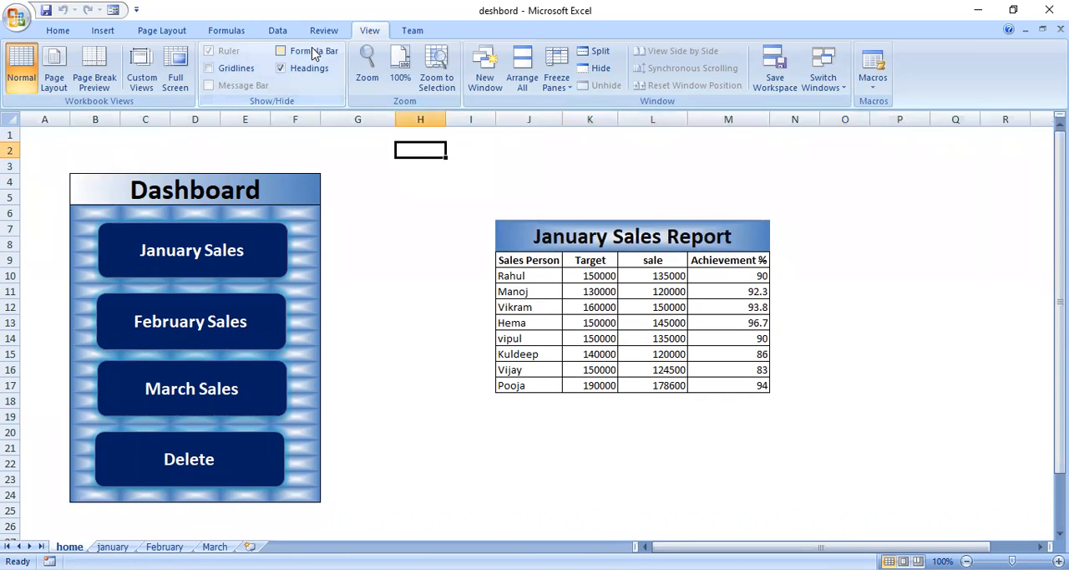
left_click(239, 68)
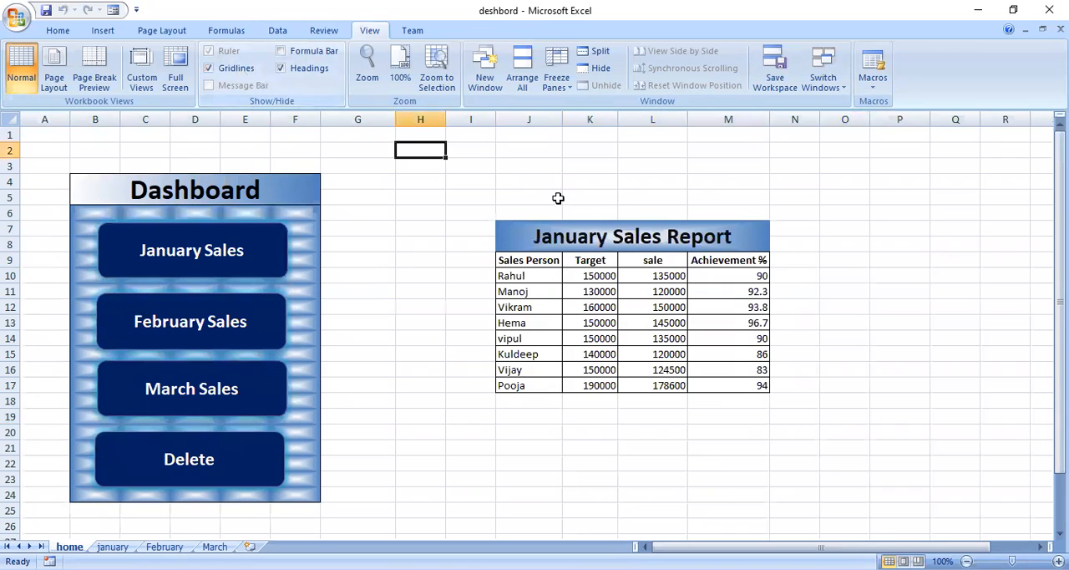
left_click(226, 71)
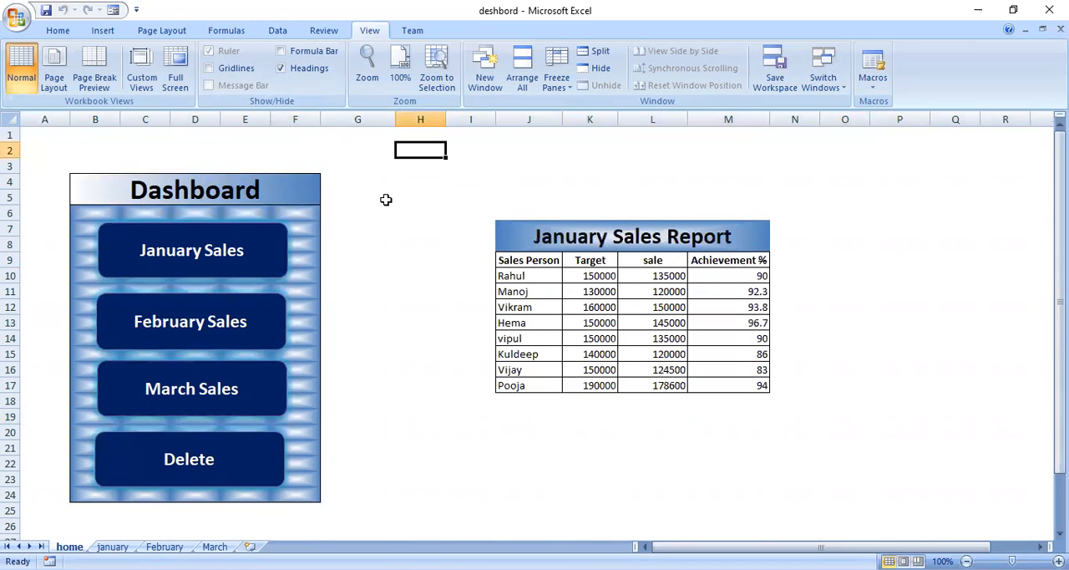
Inspect the January and February Sales button shapes on the dashboard and review the gallery of shapes available for insertion
left_click(267, 189)
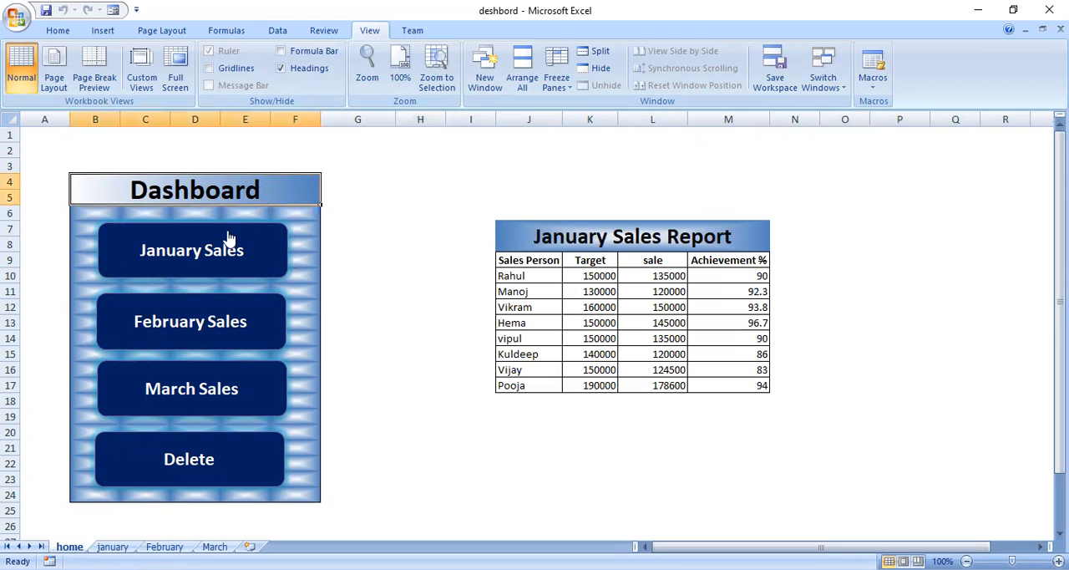
left_click(278, 235)
right_click(278, 234)
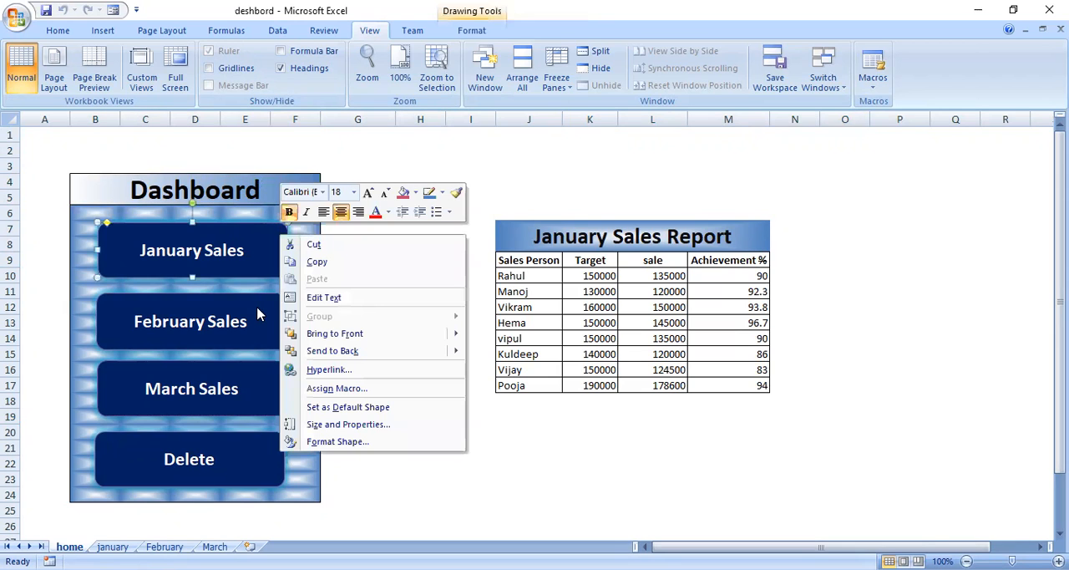
right_click(258, 314)
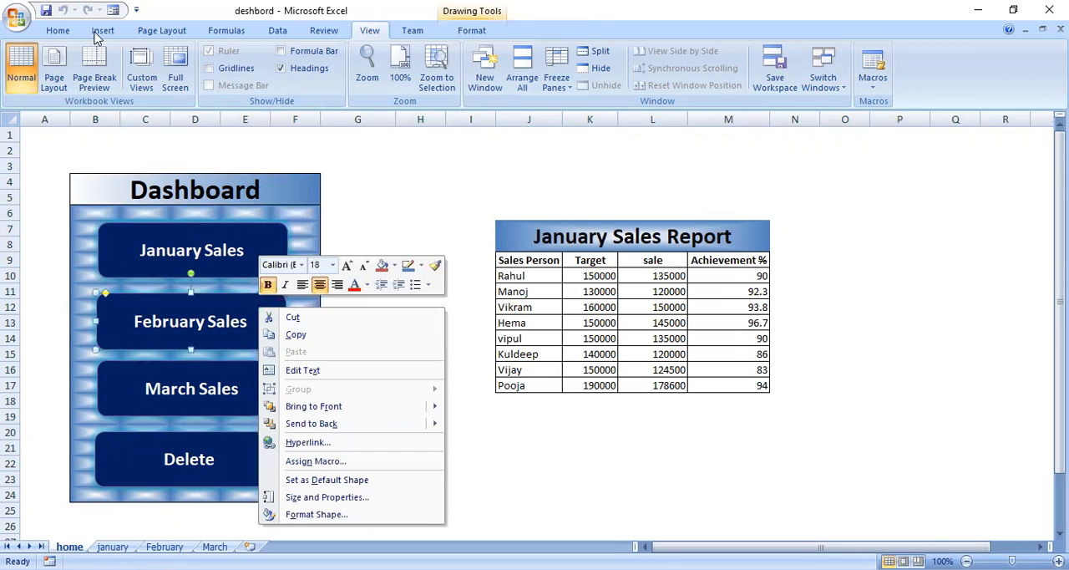
left_click(102, 31)
left_click(175, 87)
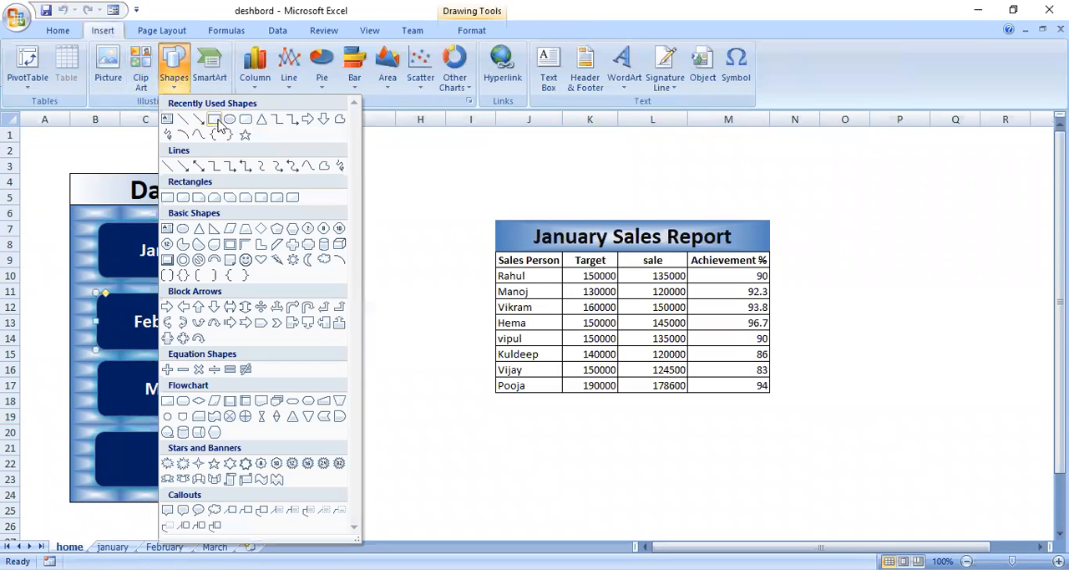
left_click(429, 404)
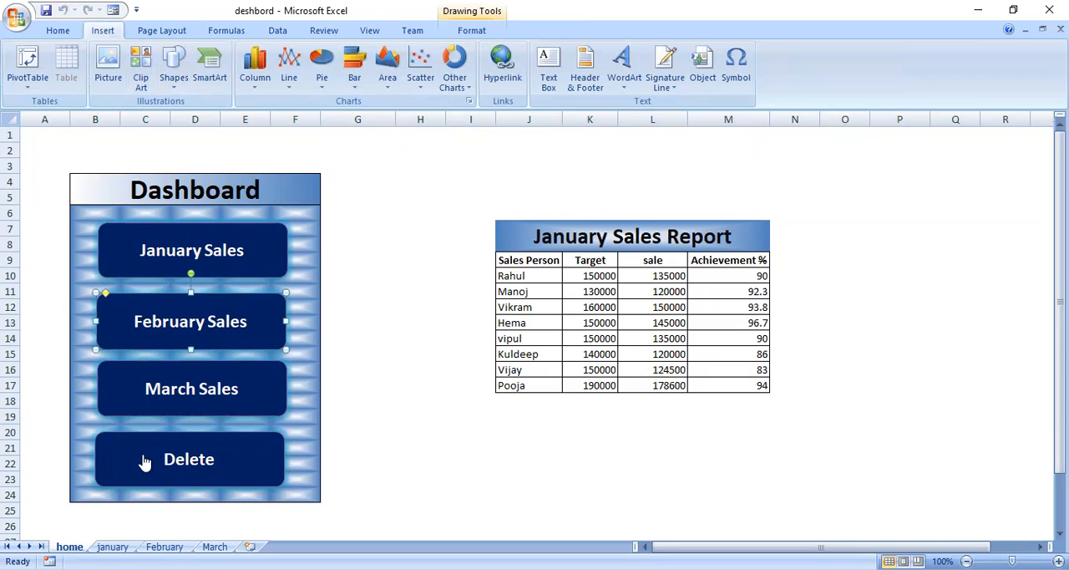
right_click(251, 240)
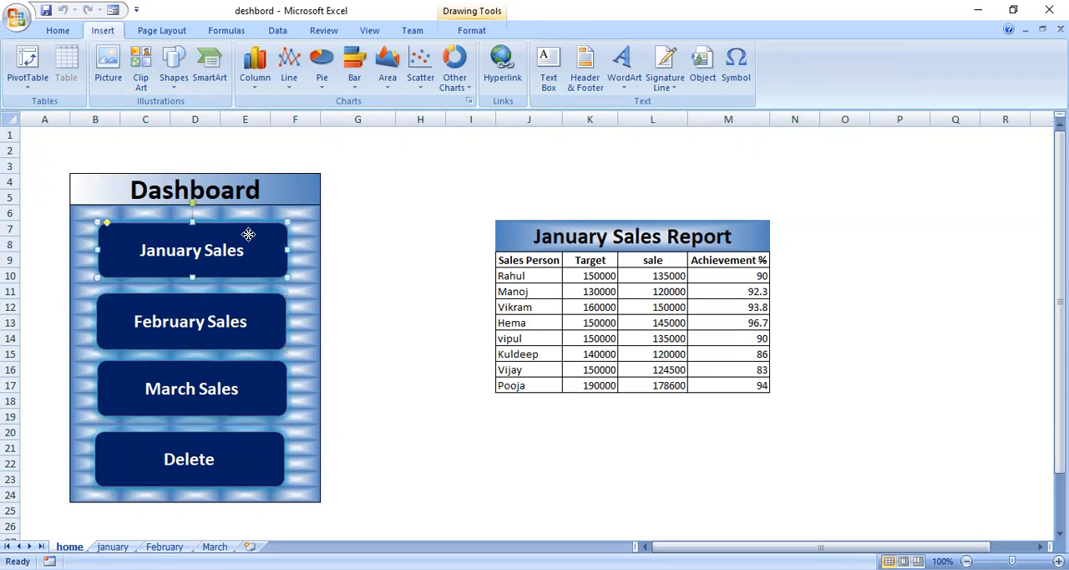
key("Escape")
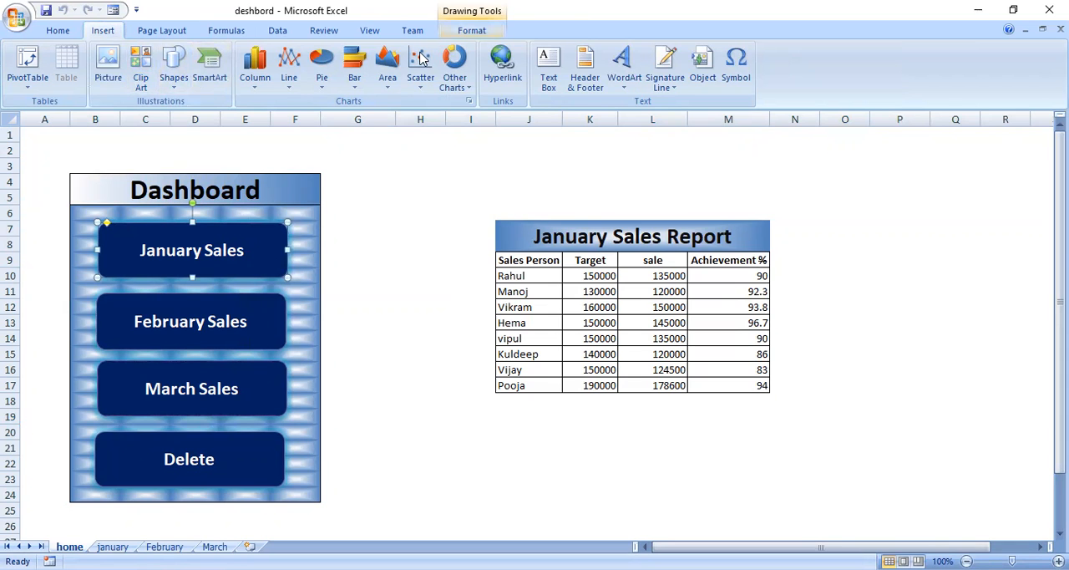
left_click(420, 258)
left_click(272, 261)
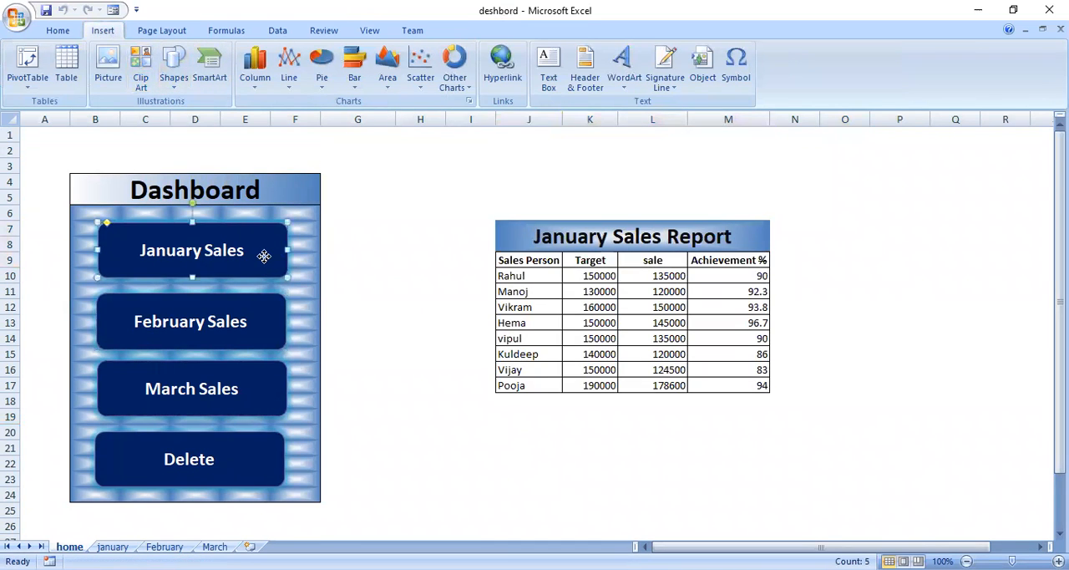
left_click(436, 187)
right_click(436, 187)
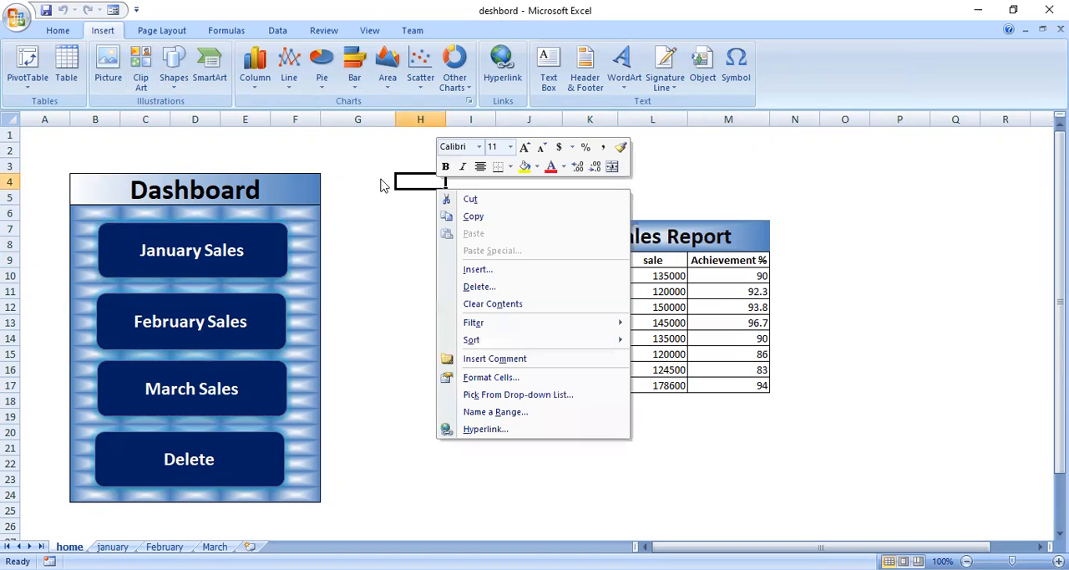
left_click(408, 131)
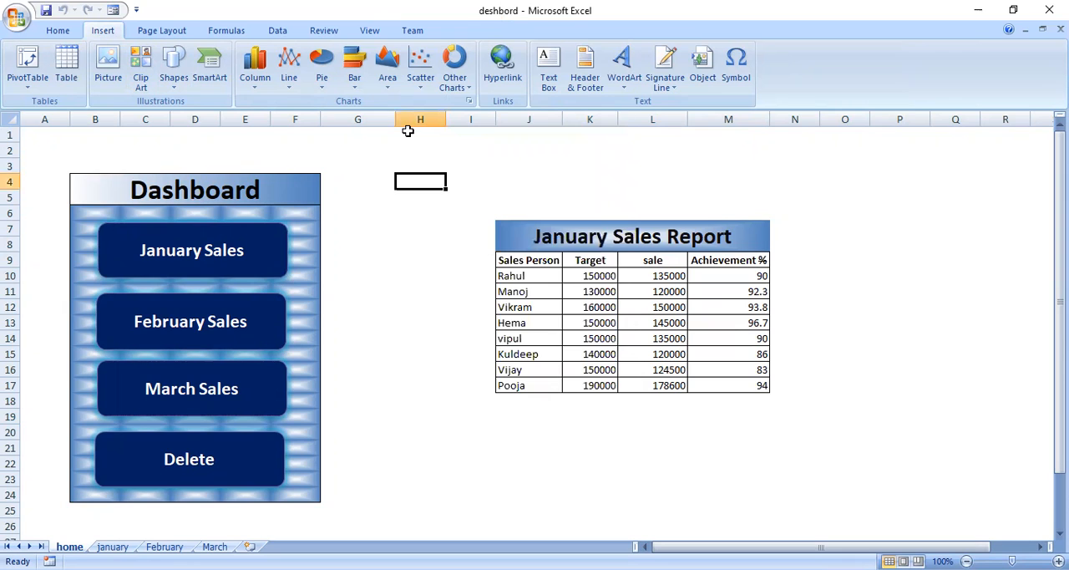
Select the January Sales button shape and review the shape effects available for it
left_click(262, 243)
right_click(260, 238)
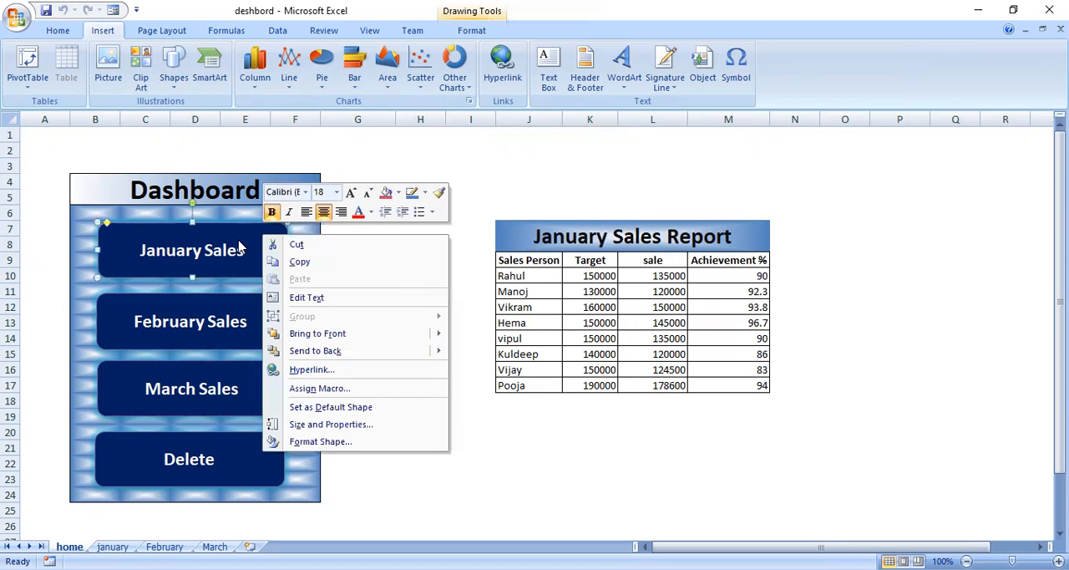
right_click(223, 242)
left_click(224, 243)
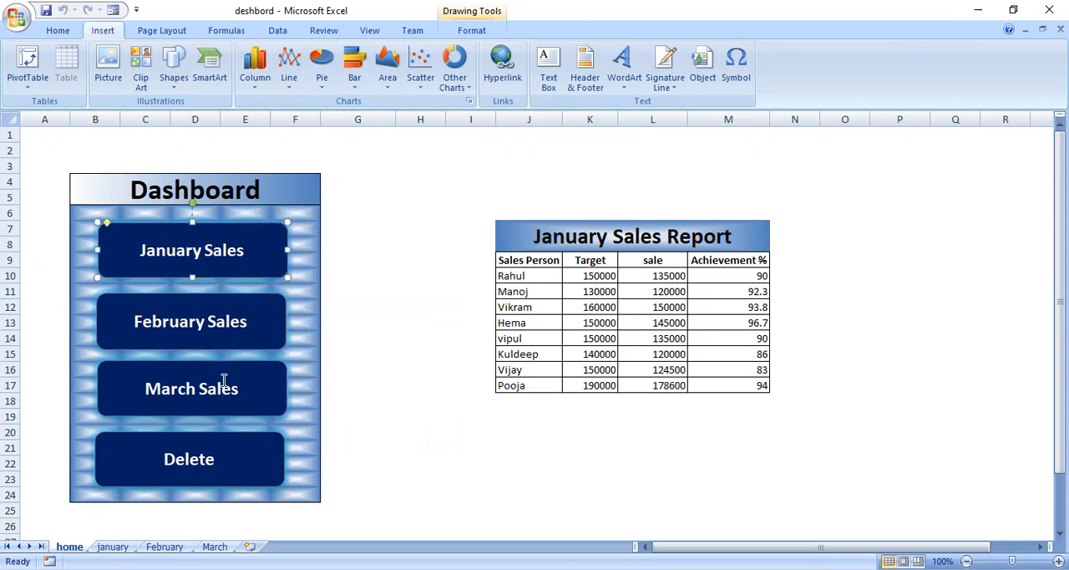
left_click(472, 31)
left_click(404, 88)
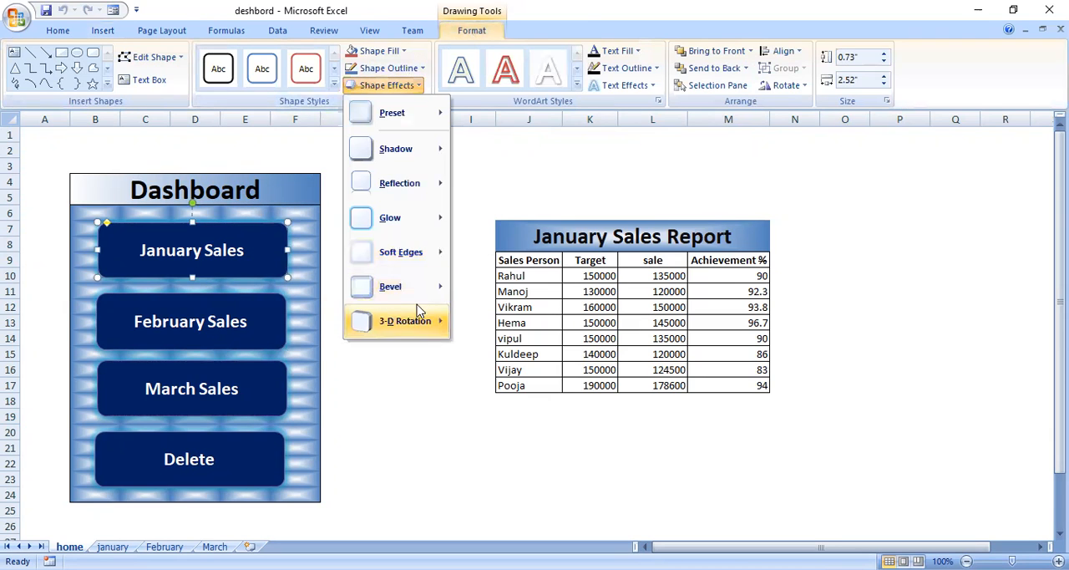
key("Escape")
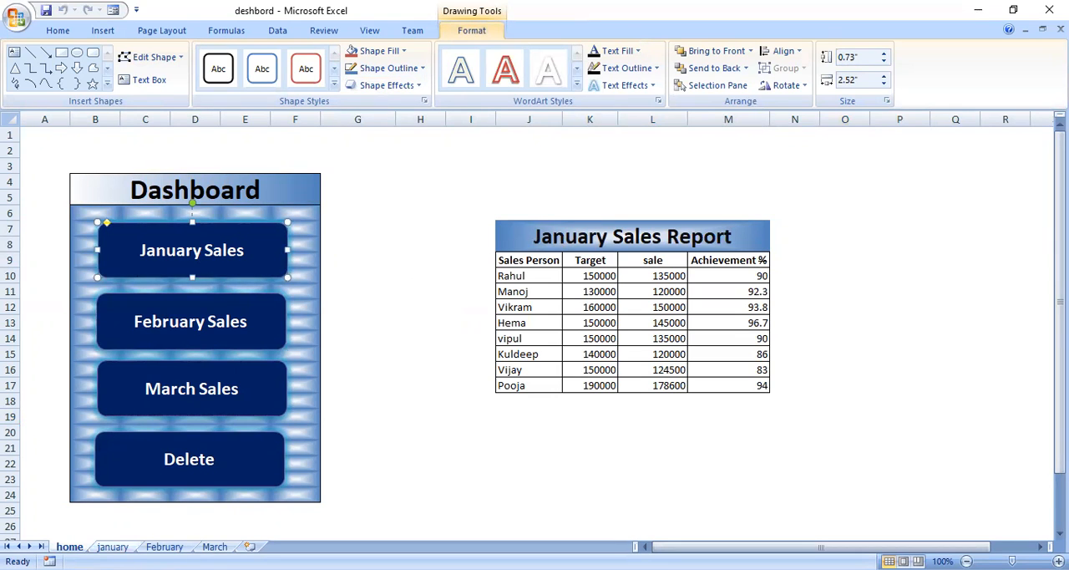
Examine the source reports on the january, February and March sheets and return to the home sheet
double_click(113, 546)
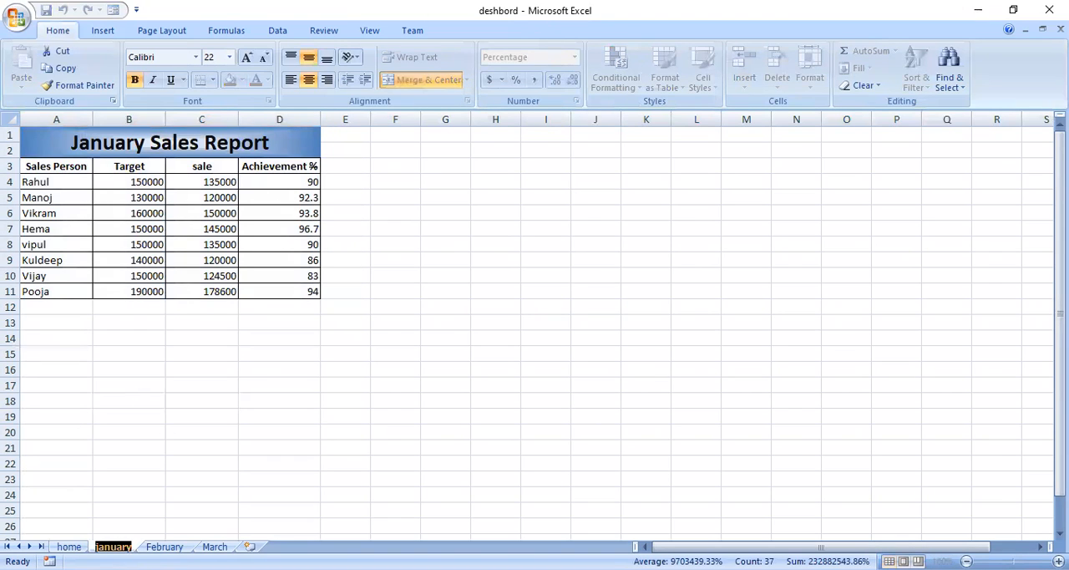
left_click(165, 547)
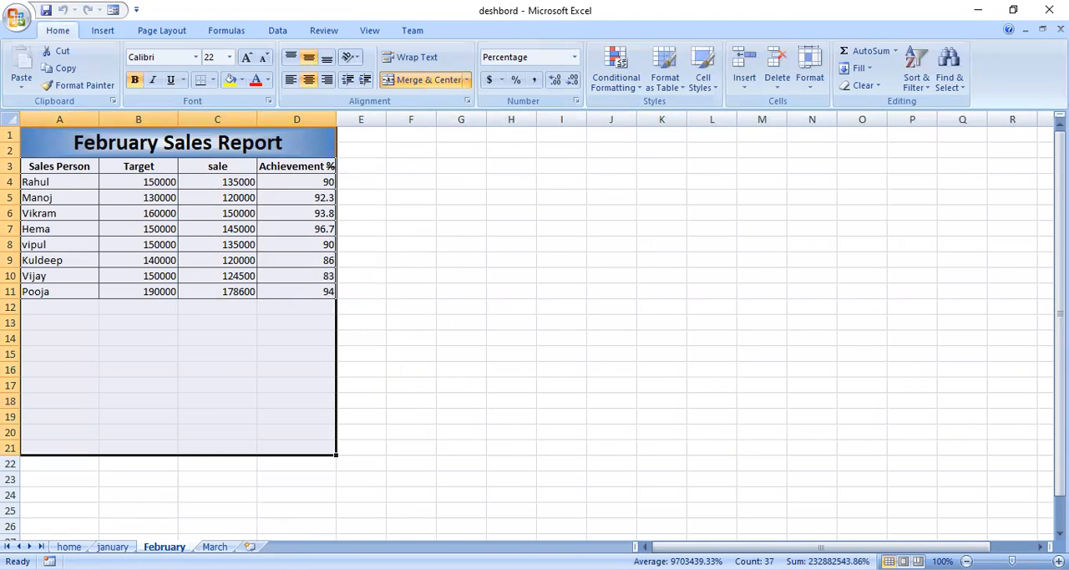
key("ctrl+Page_Down")
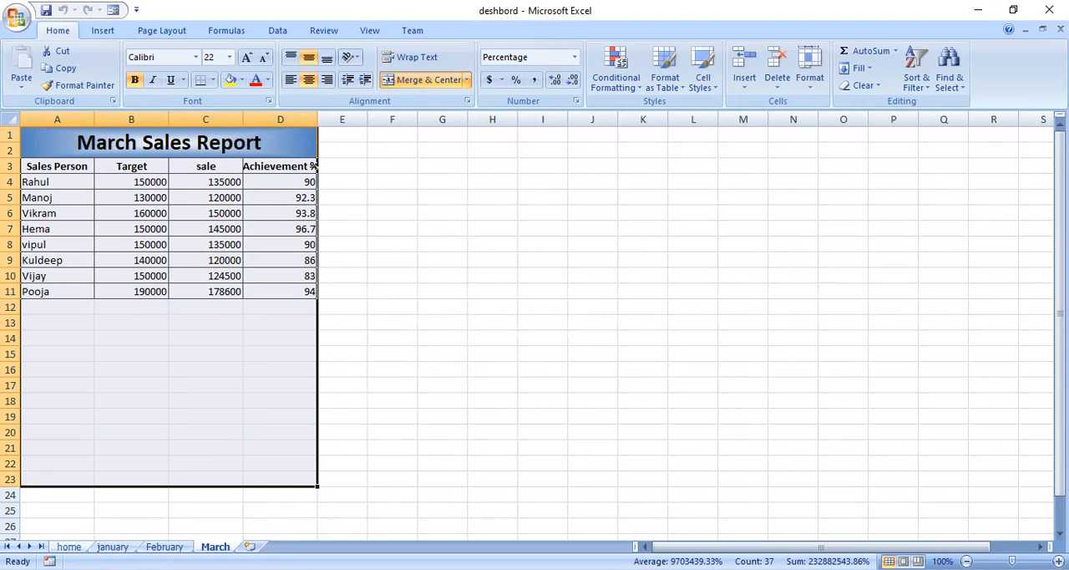
left_click(69, 547)
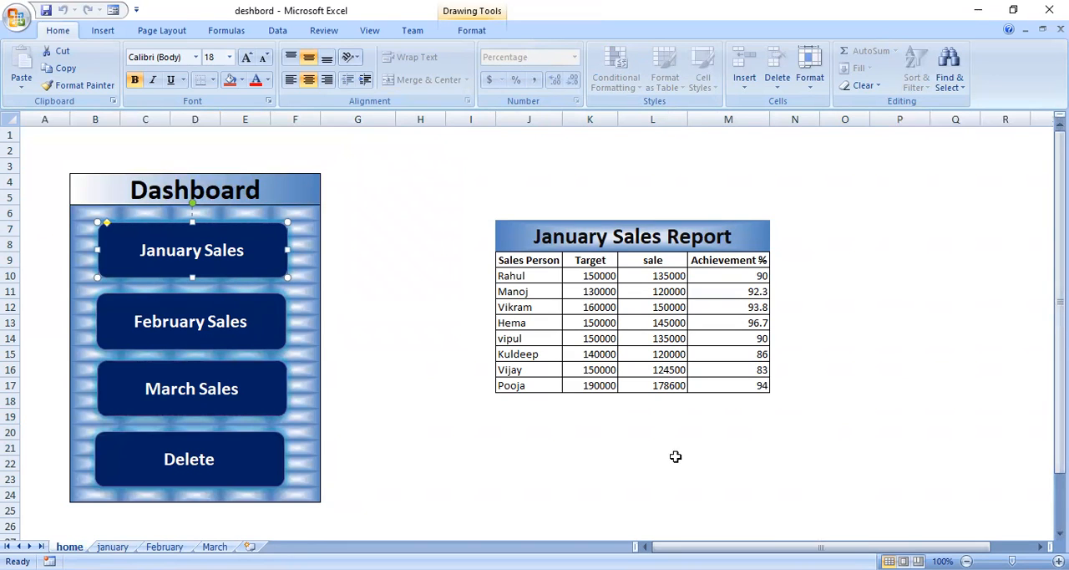
Check the dashboard buttons again by loading the February and March reports, clearing the table, and bringing back the January report
left_click(194, 317)
left_click(360, 338)
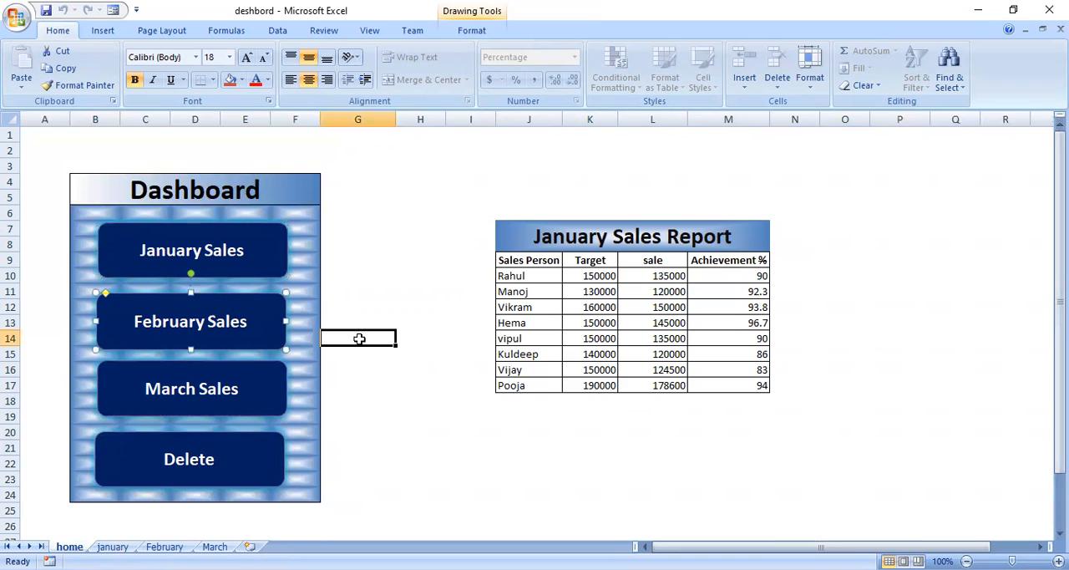
left_click(210, 328)
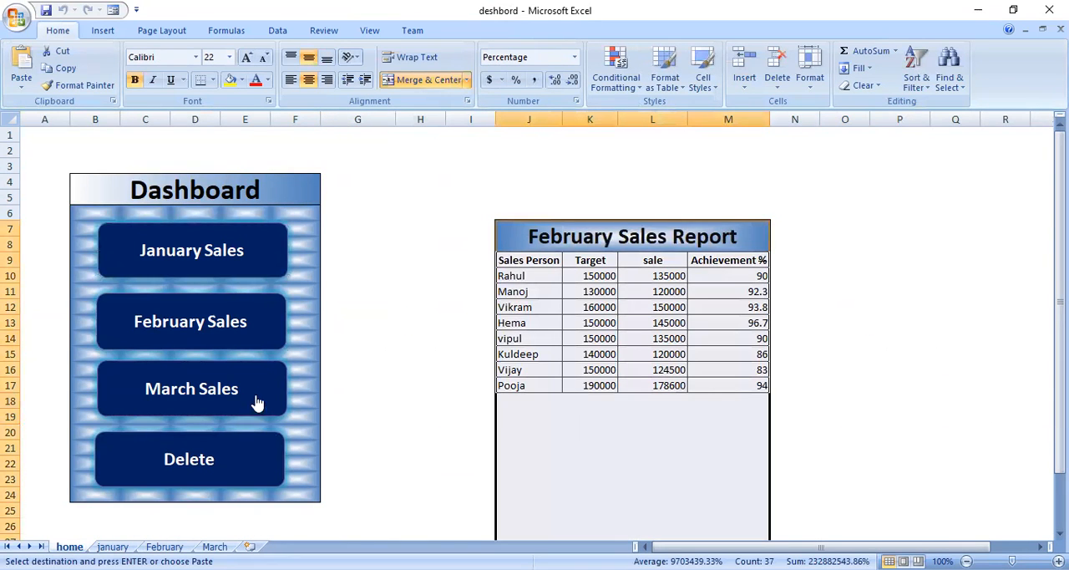
left_click(257, 403)
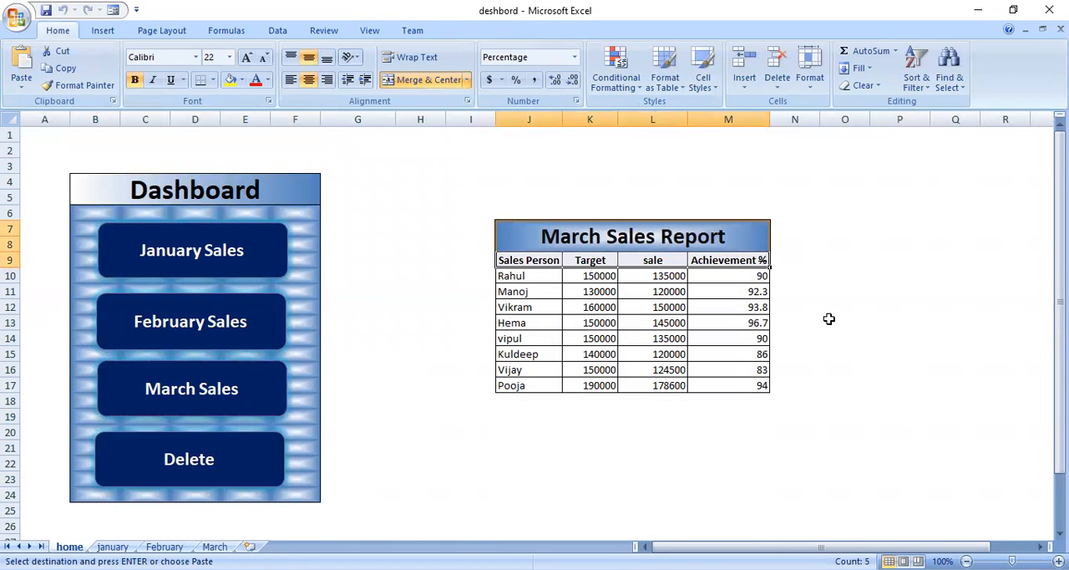
left_click(237, 464)
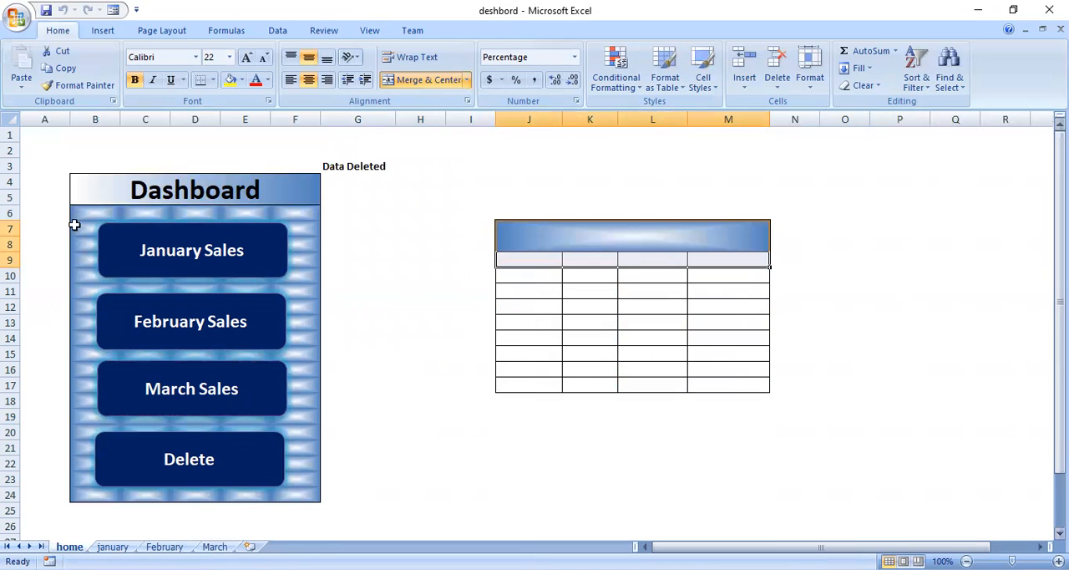
left_click(183, 248)
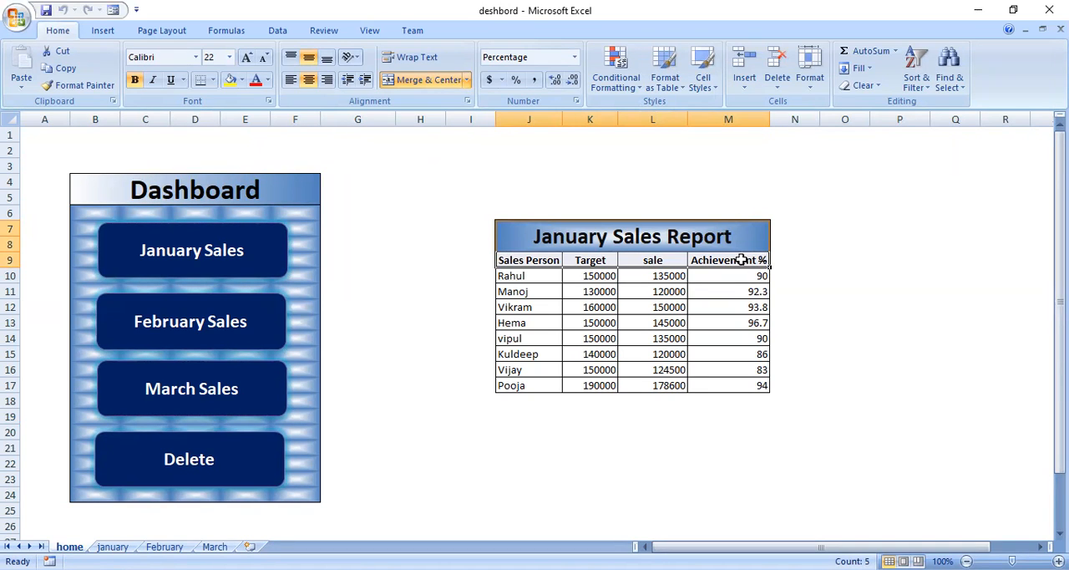
Delete the del and march macros from the workbook
left_click(370, 34)
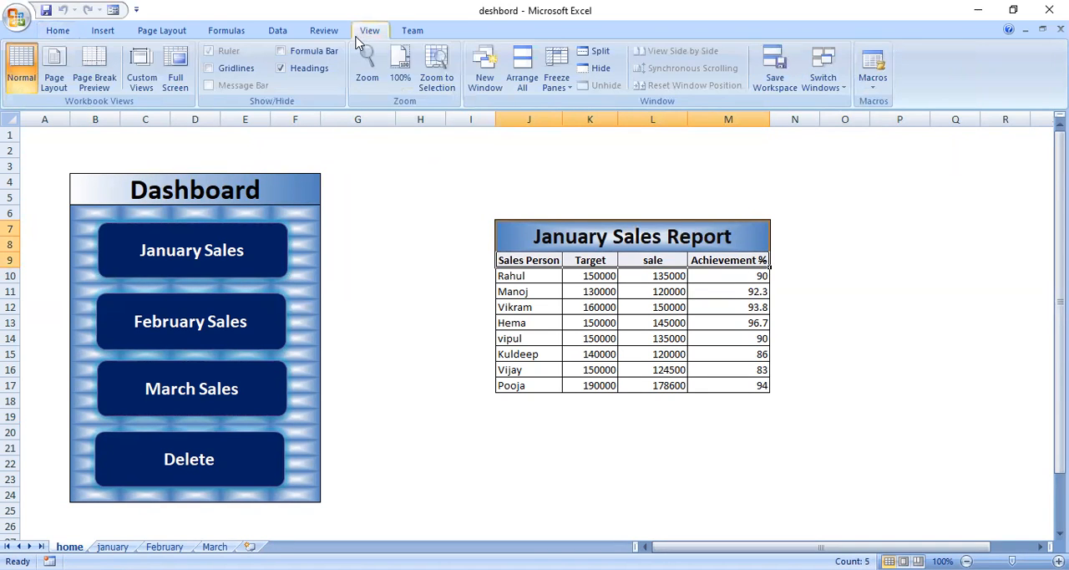
left_click(874, 83)
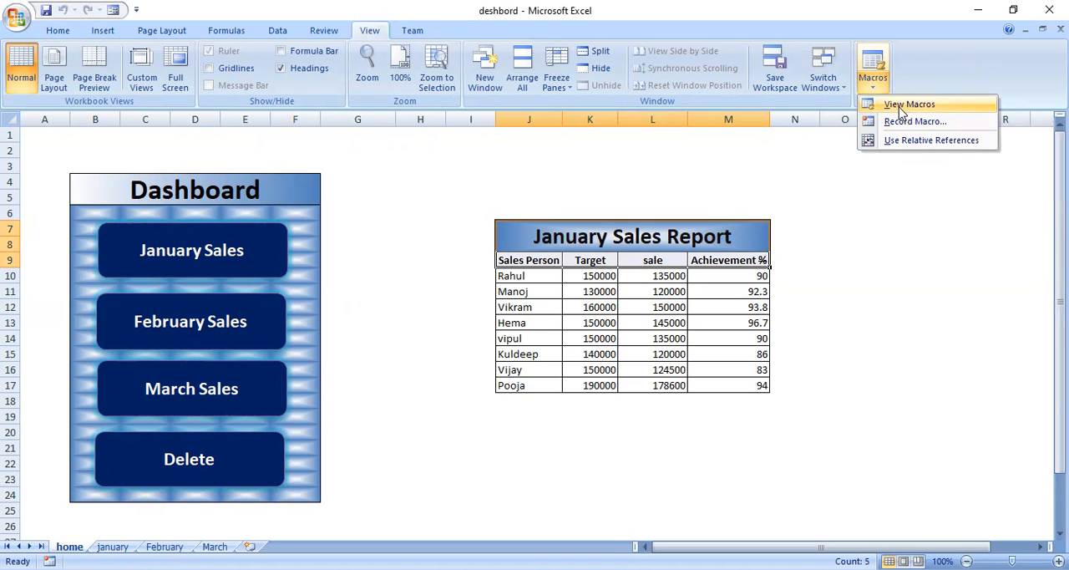
left_click(906, 105)
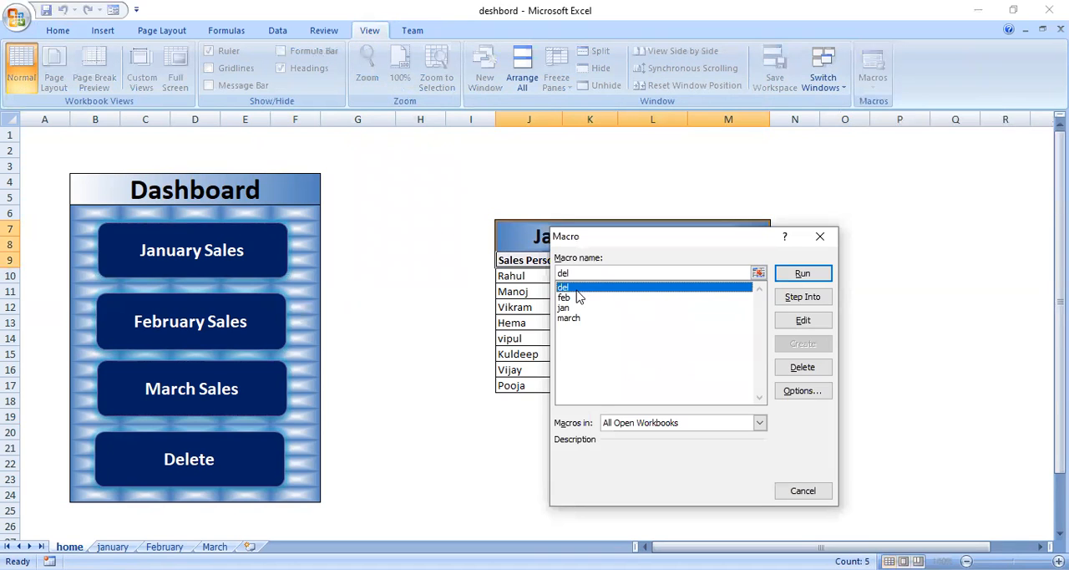
left_click(809, 370)
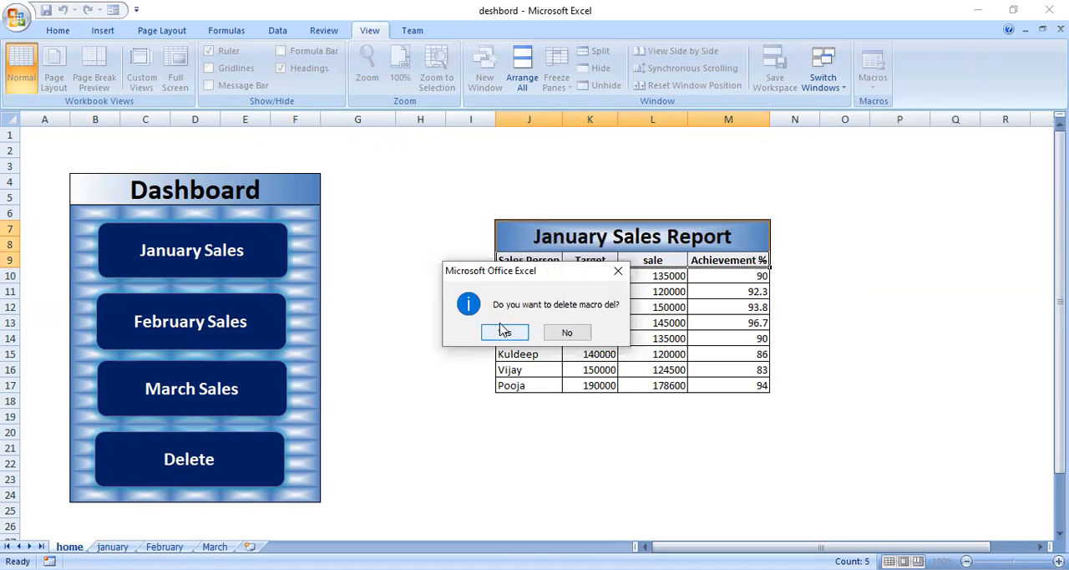
left_click(505, 331)
left_click(885, 74)
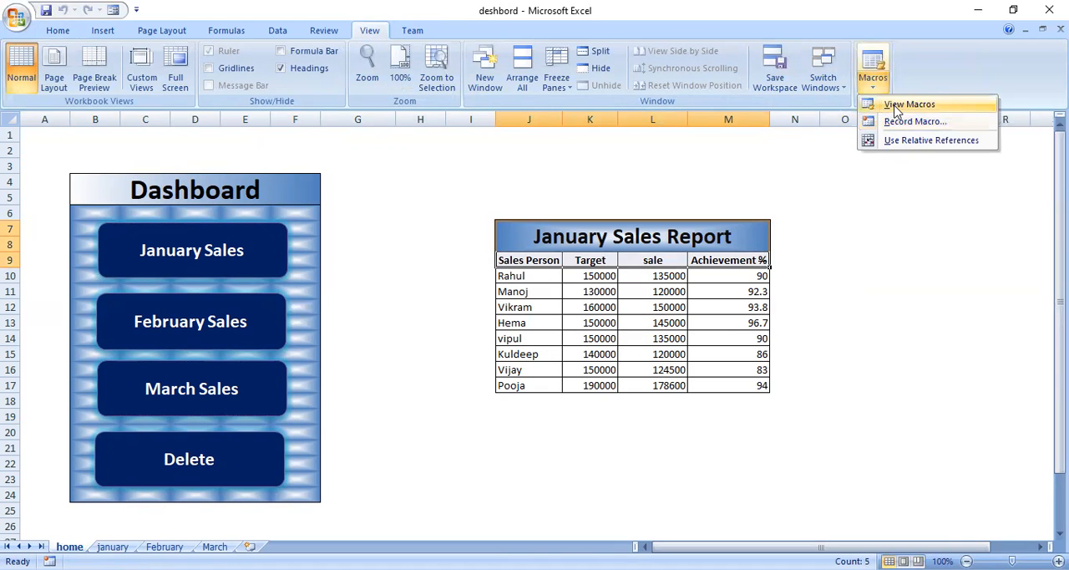
left_click(896, 107)
left_click(798, 368)
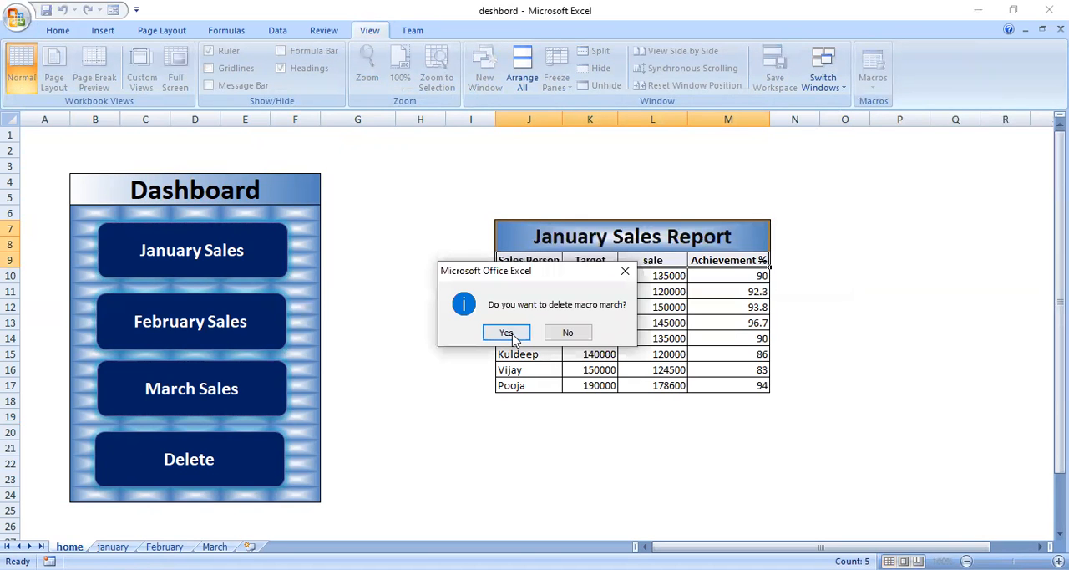
Delete the remaining feb and jan macros from the workbook
left_click(873, 77)
left_click(874, 106)
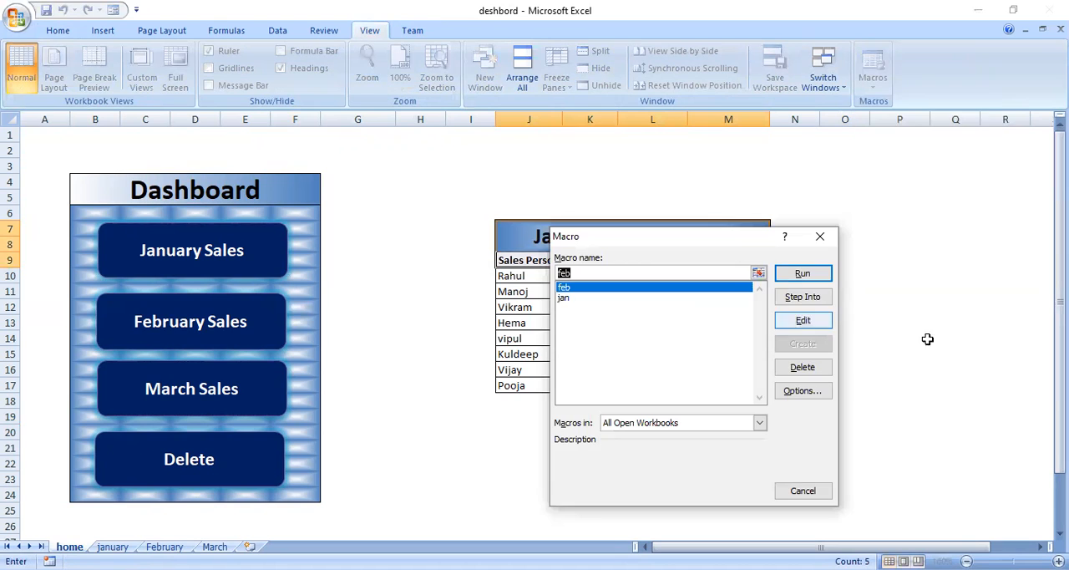
left_click(812, 370)
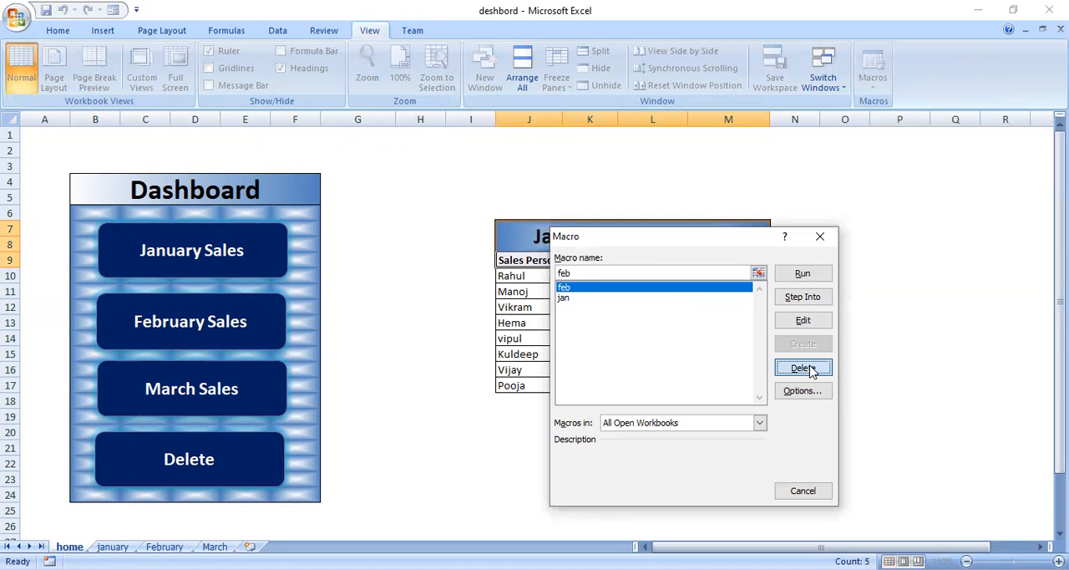
left_click(506, 333)
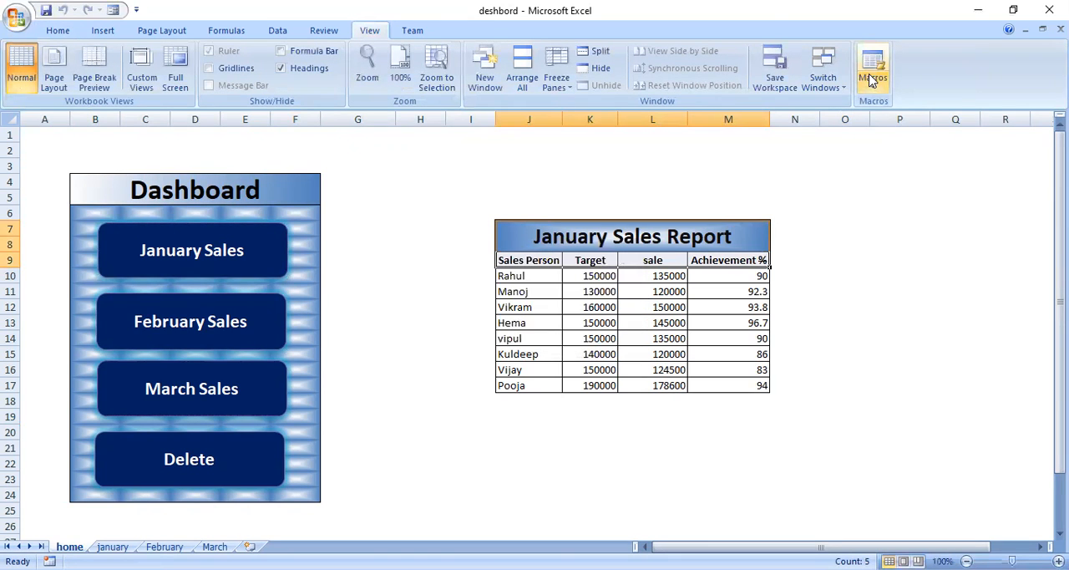
left_click(873, 76)
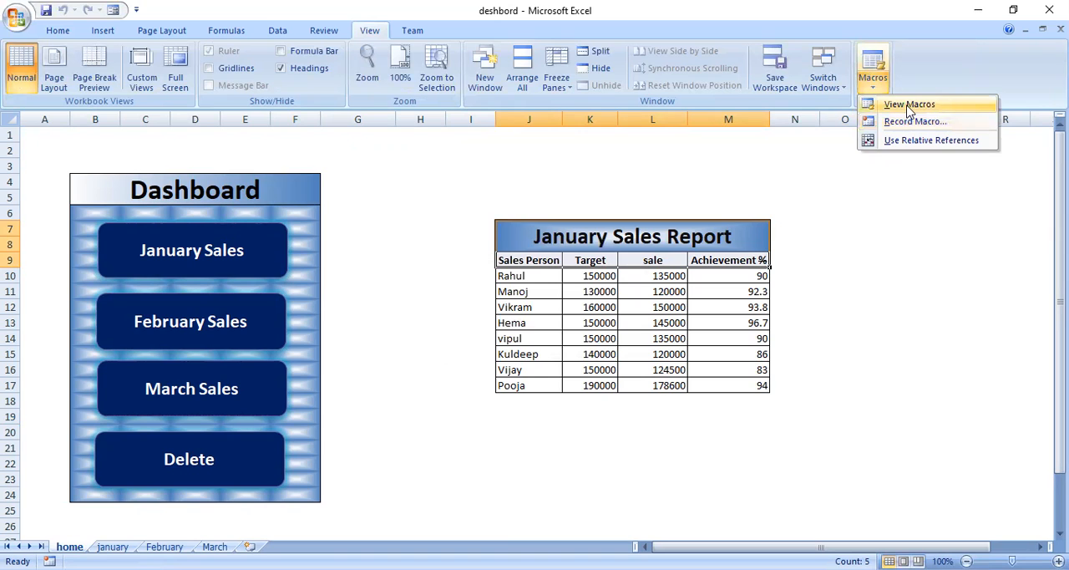
left_click(910, 105)
left_click(800, 368)
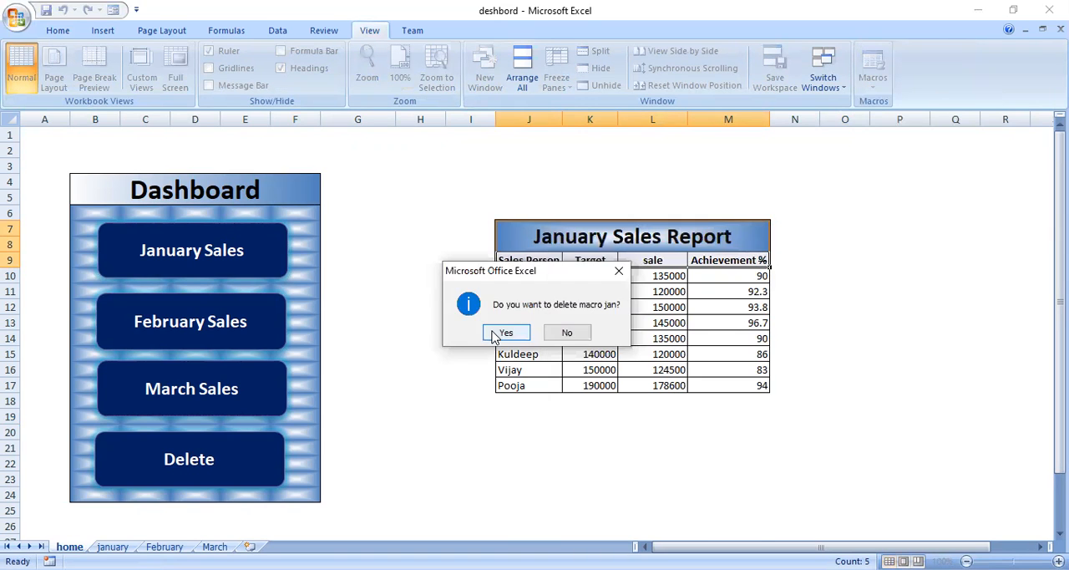
key("Return")
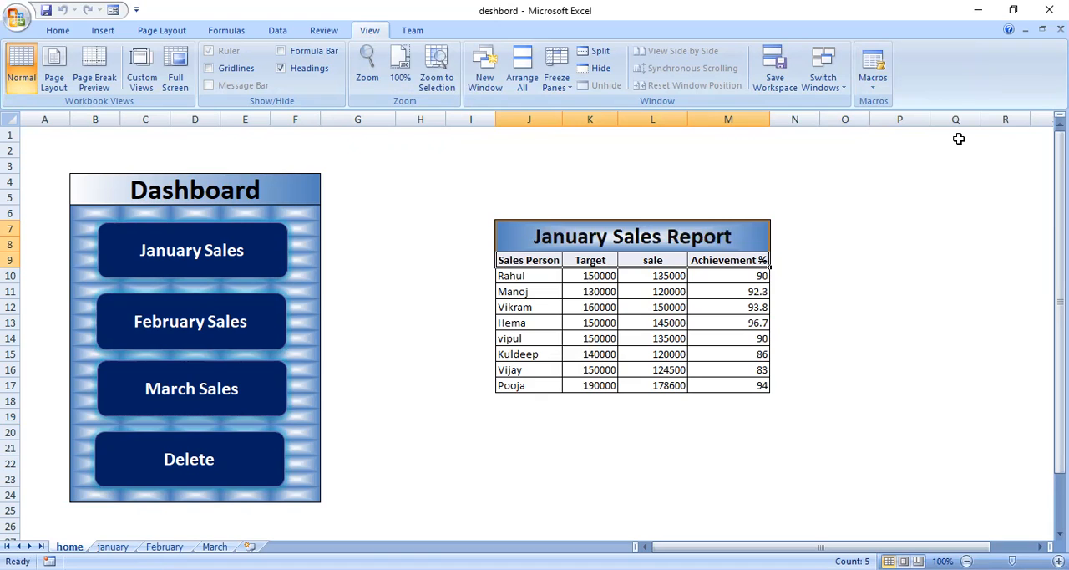
Start recording a new macro stored in This Workbook and clear the contents of the report area J7:M25 on the home sheet
left_click(874, 89)
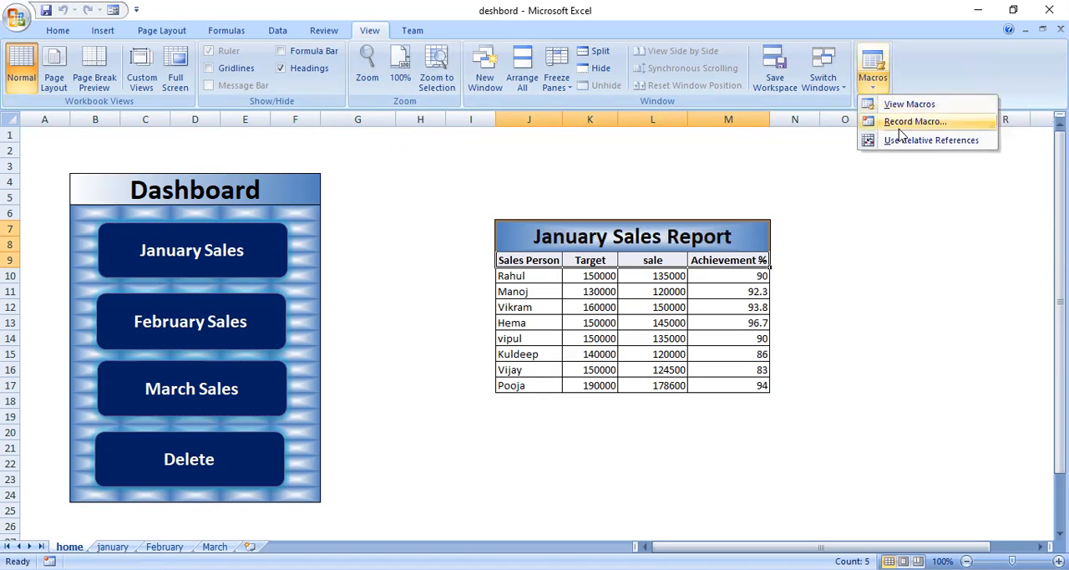
left_click(899, 122)
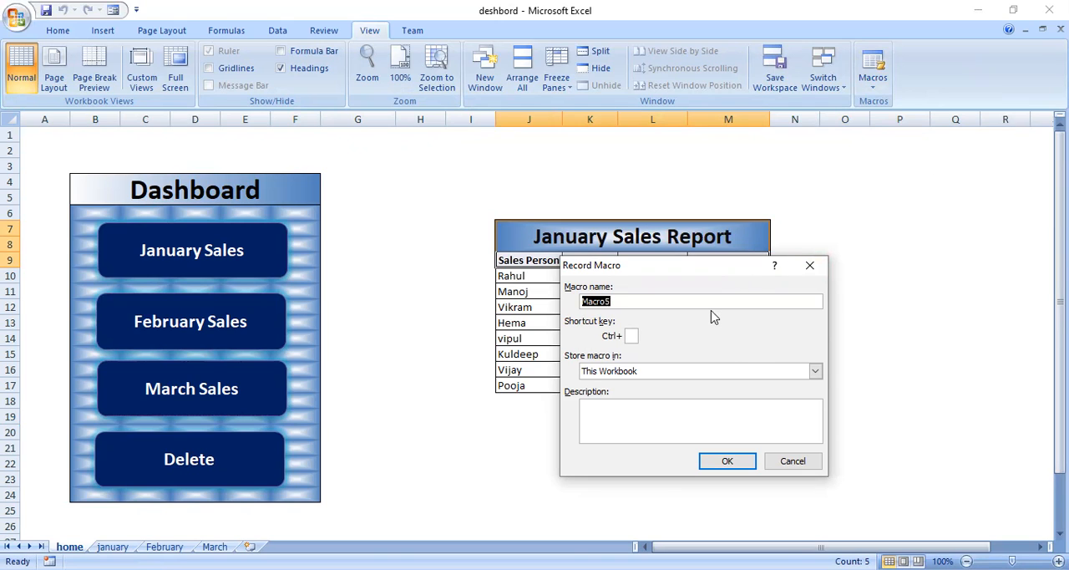
key("BackSpace")
left_click(725, 461)
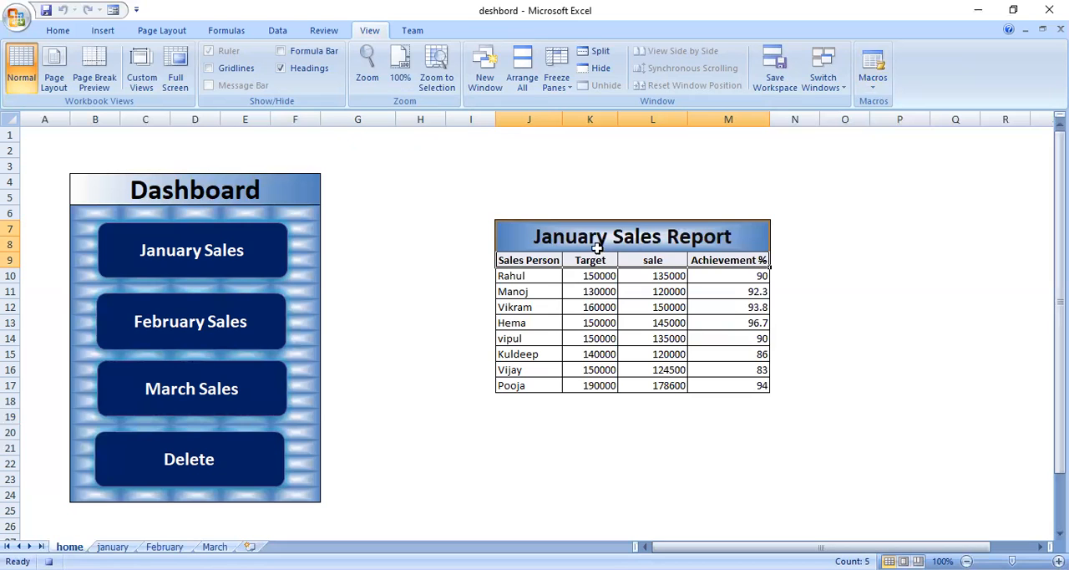
left_click_drag(591, 237, 579, 503)
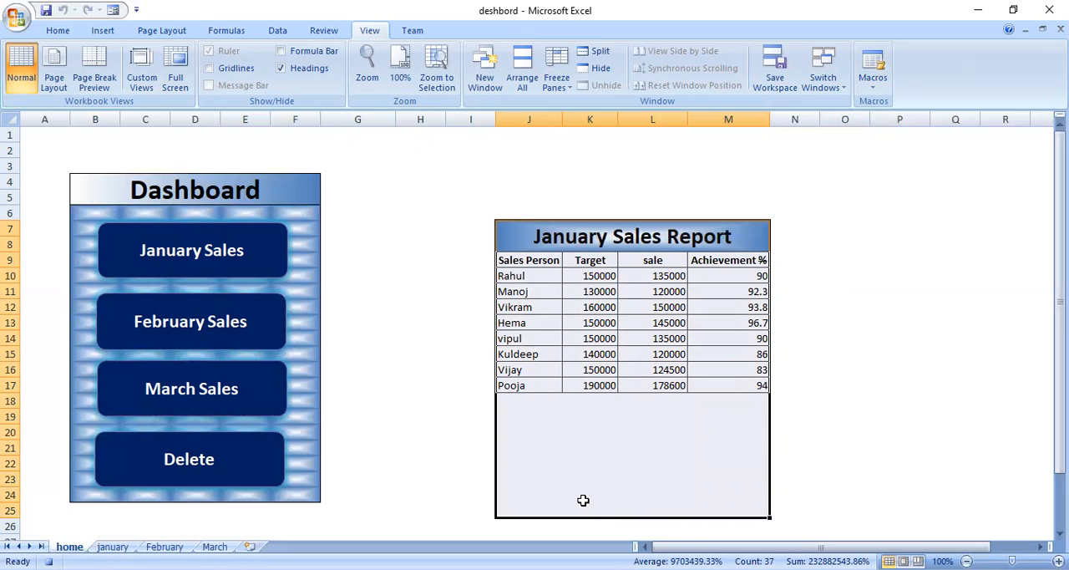
key("Delete")
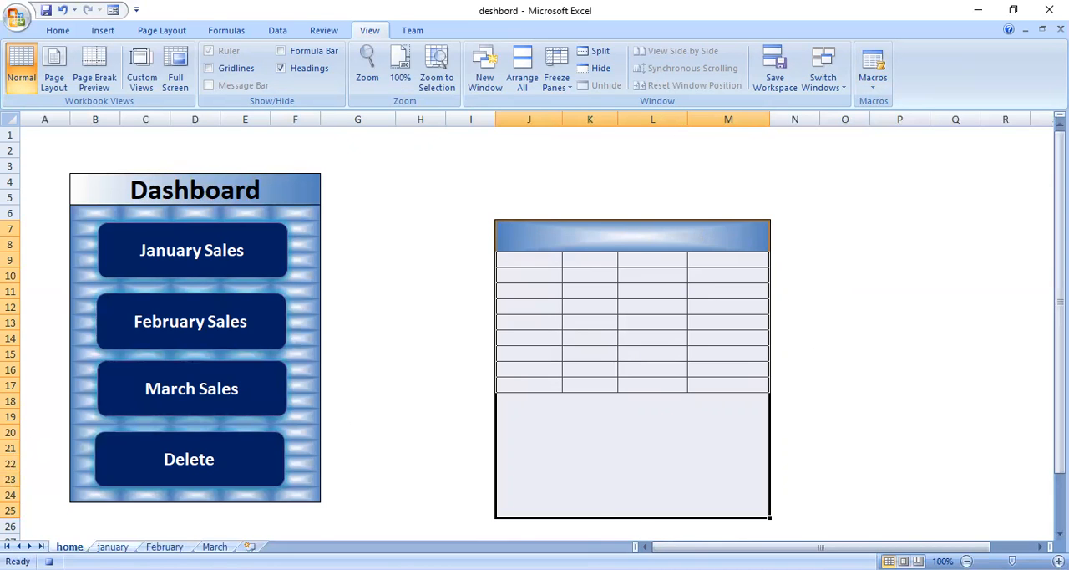
Copy the January Sales Report range A1:D21 from the january sheet into the home sheet's report area at J7, and stop recording the macro
left_click(113, 547)
key("ctrl+c")
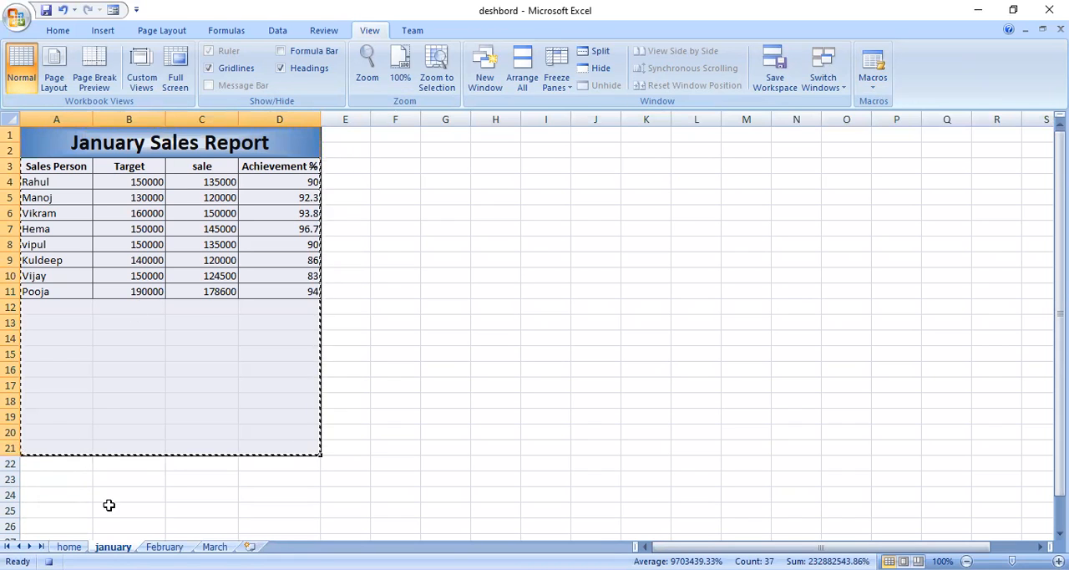
left_click(69, 547)
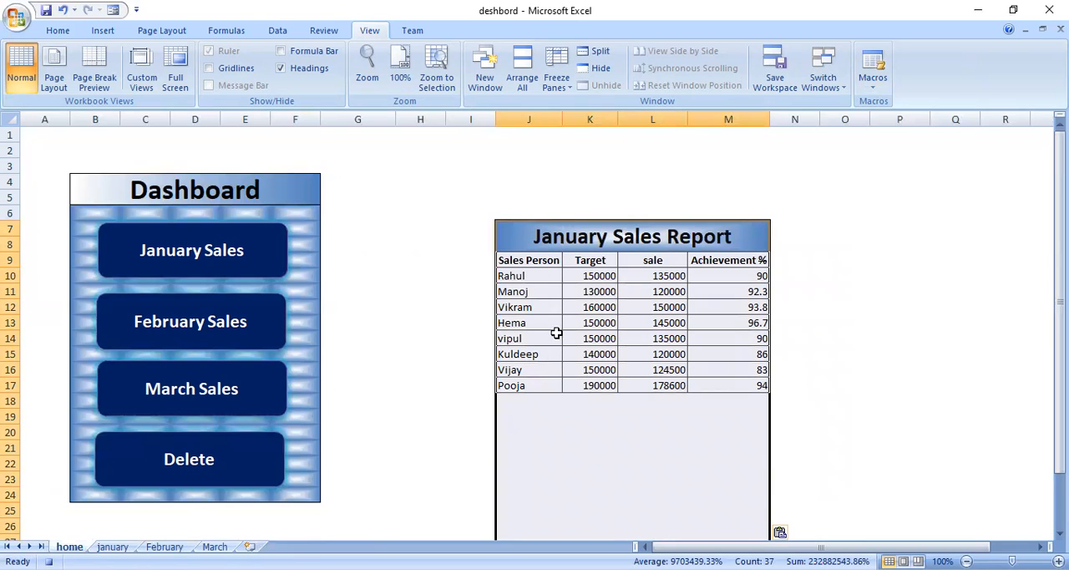
left_click(612, 242)
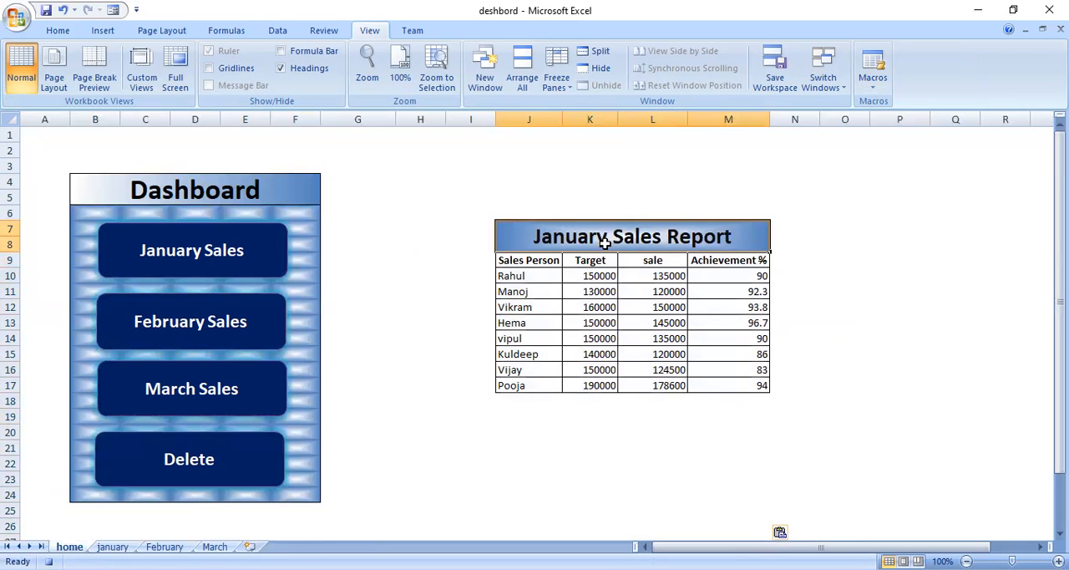
left_click(873, 86)
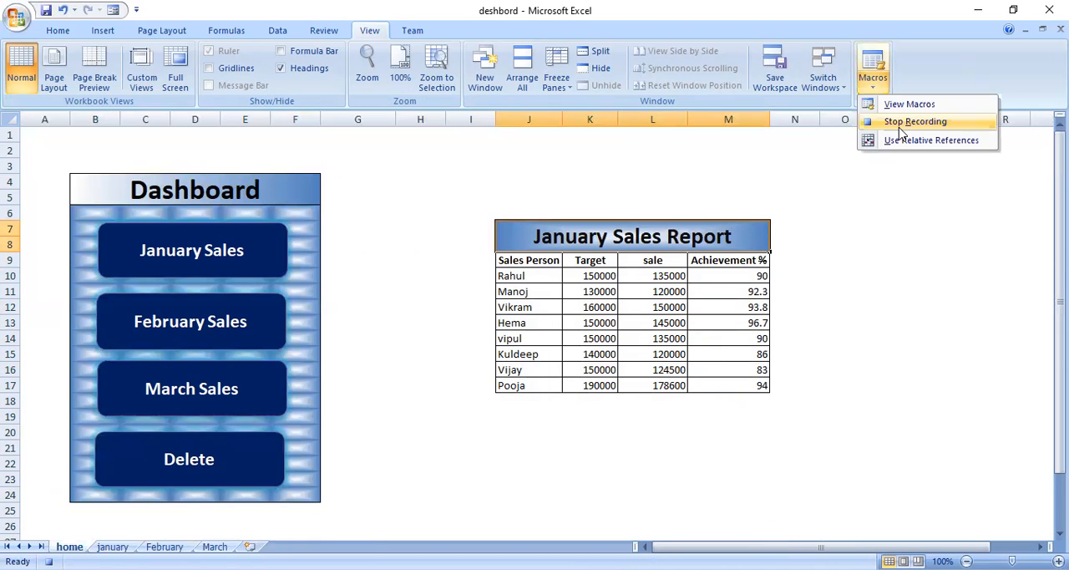
left_click(901, 125)
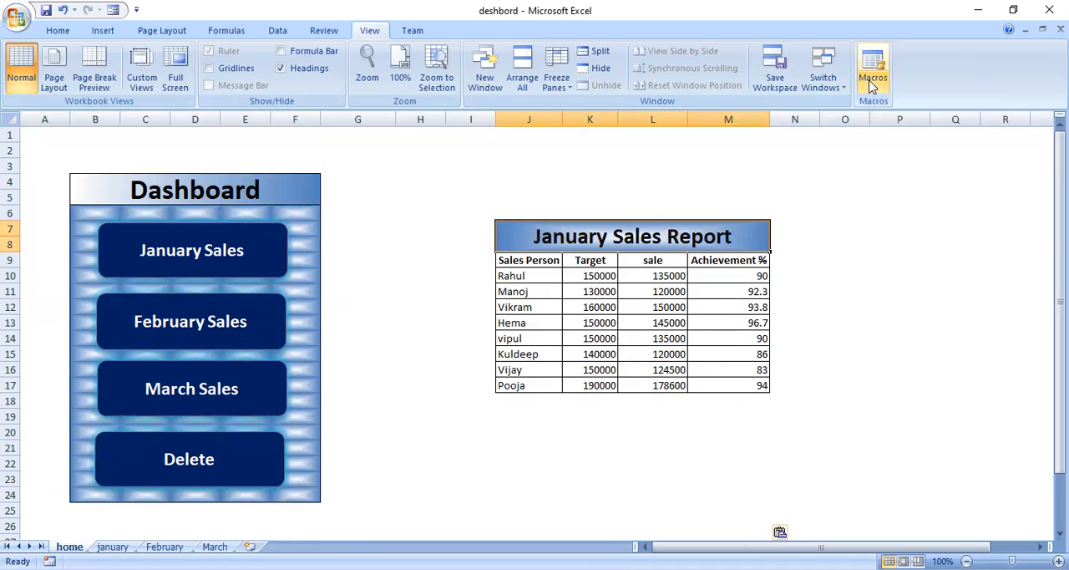
Start recording a macro named feb in This Workbook and clear the contents of the report area J7:M24 on the home sheet
type("feb")
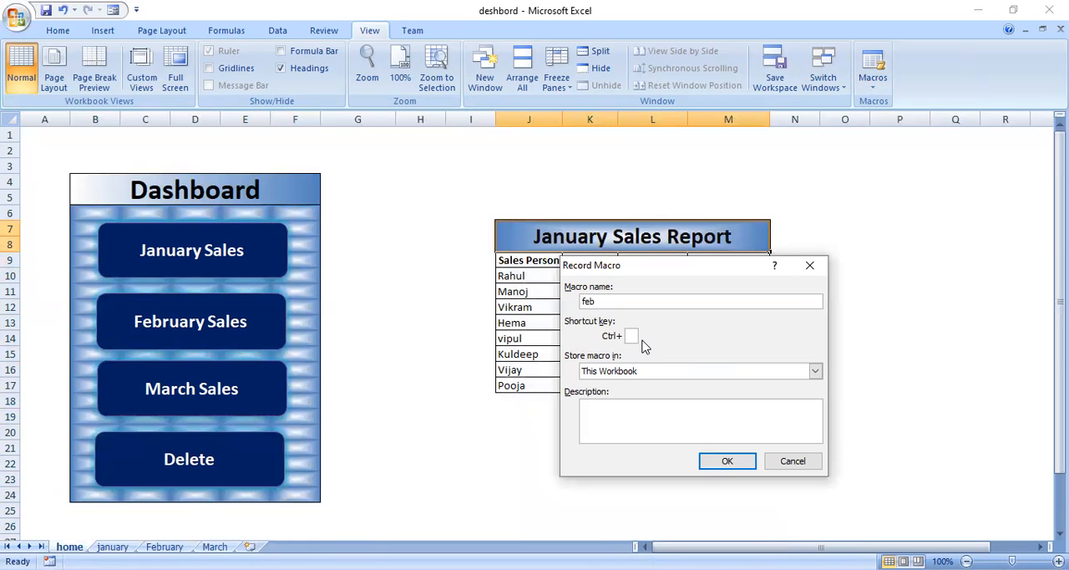
left_click(726, 465)
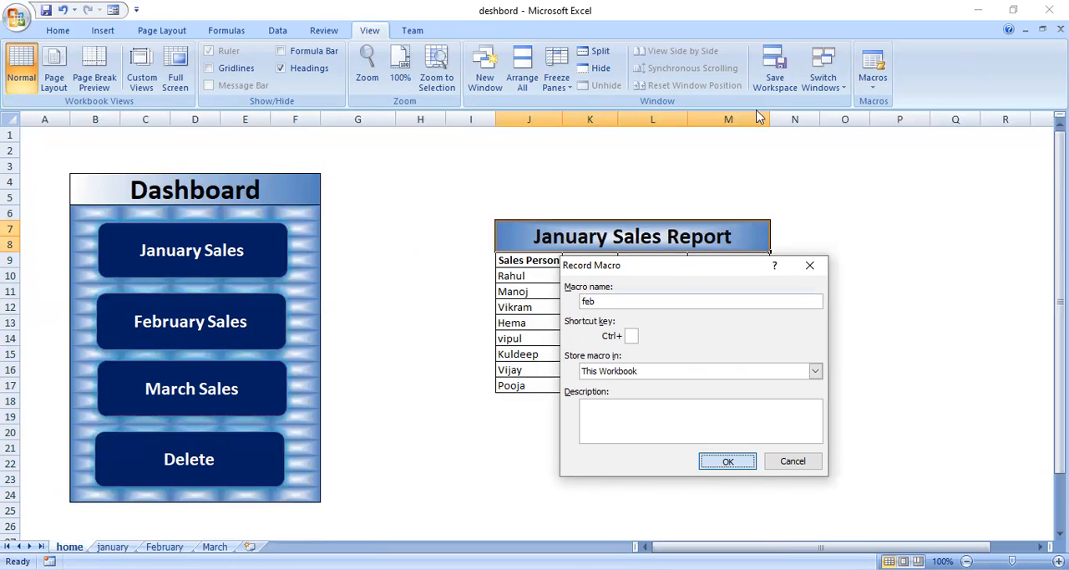
left_click_drag(640, 234, 662, 501)
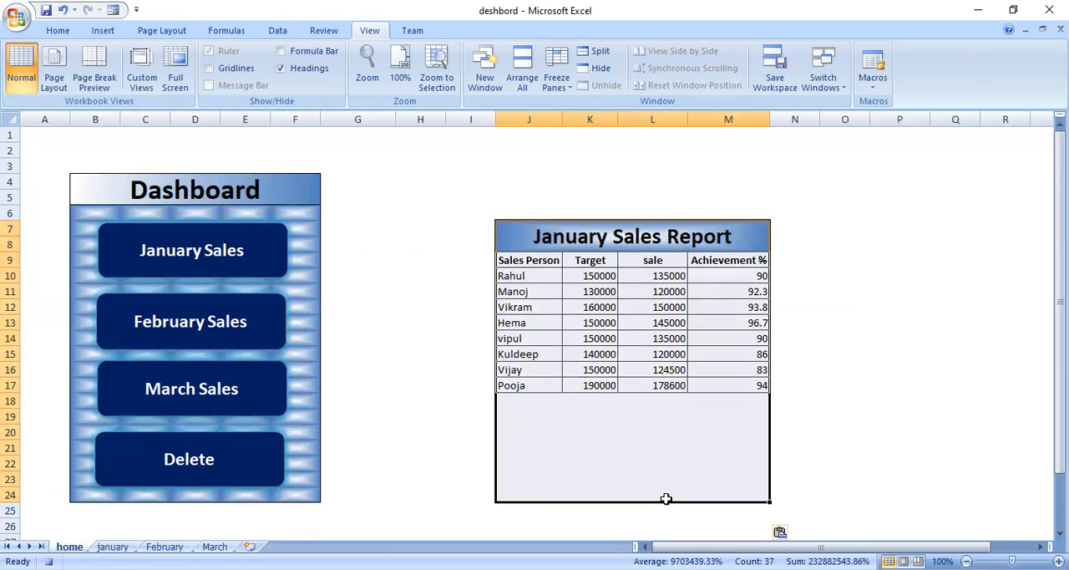
key("Delete")
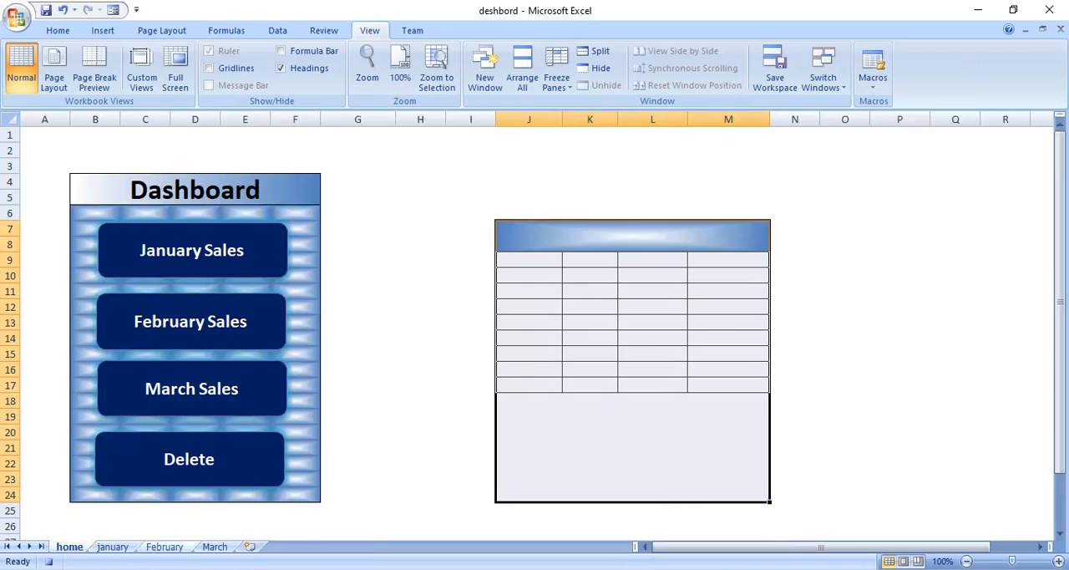
Copy the February Sales Report range A1:D21 from the February sheet into the home sheet's report area at J7, and stop recording the macro
left_click(164, 546)
key("ctrl+c")
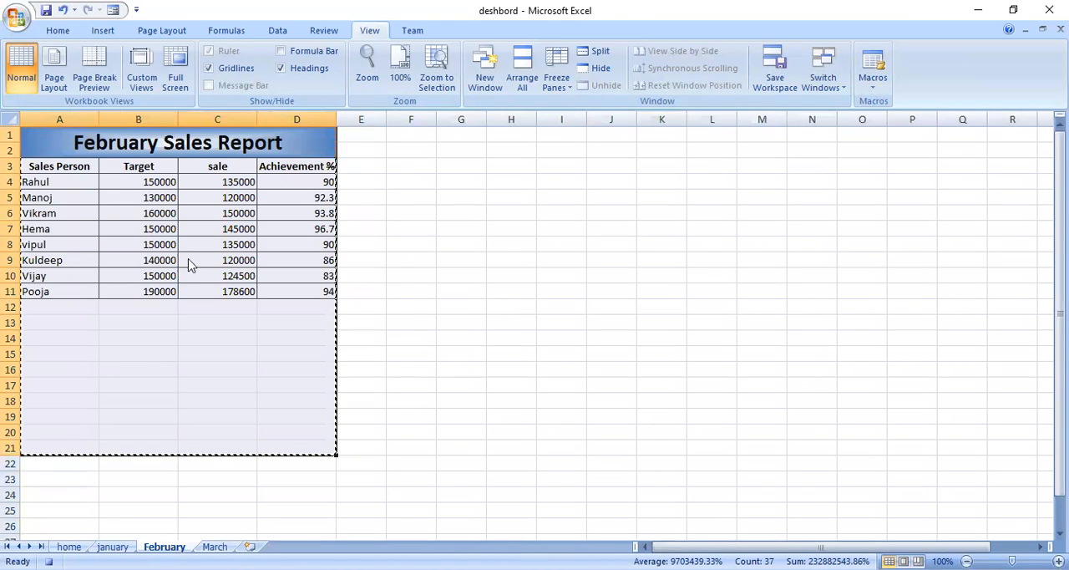
left_click(69, 546)
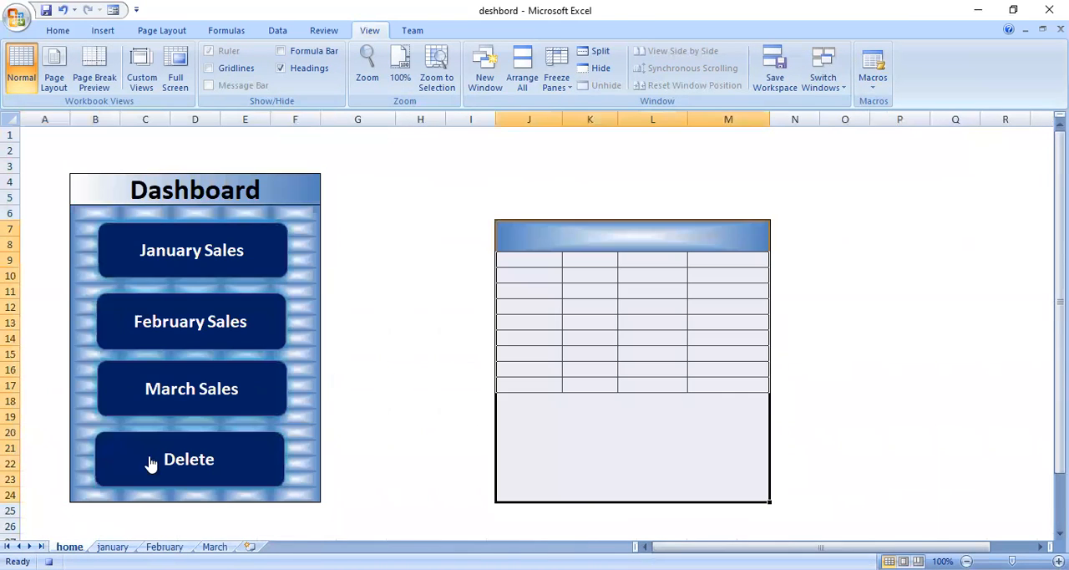
left_click(537, 241)
key("ctrl+v")
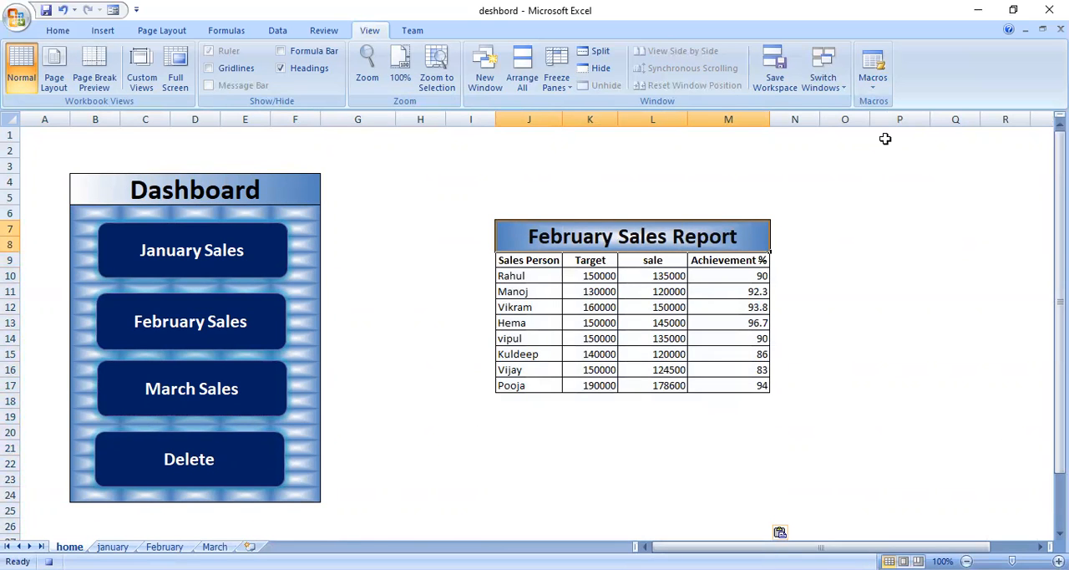
left_click(873, 79)
left_click(635, 175)
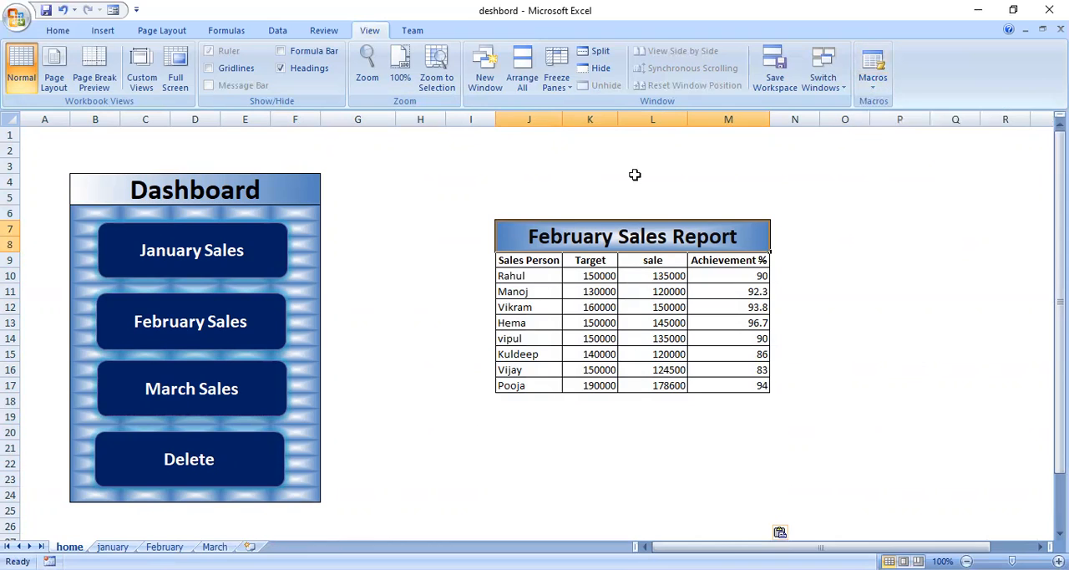
Start recording a macro named march in This Workbook and clear the contents of the report area J7:M25 on the home sheet
left_click(872, 88)
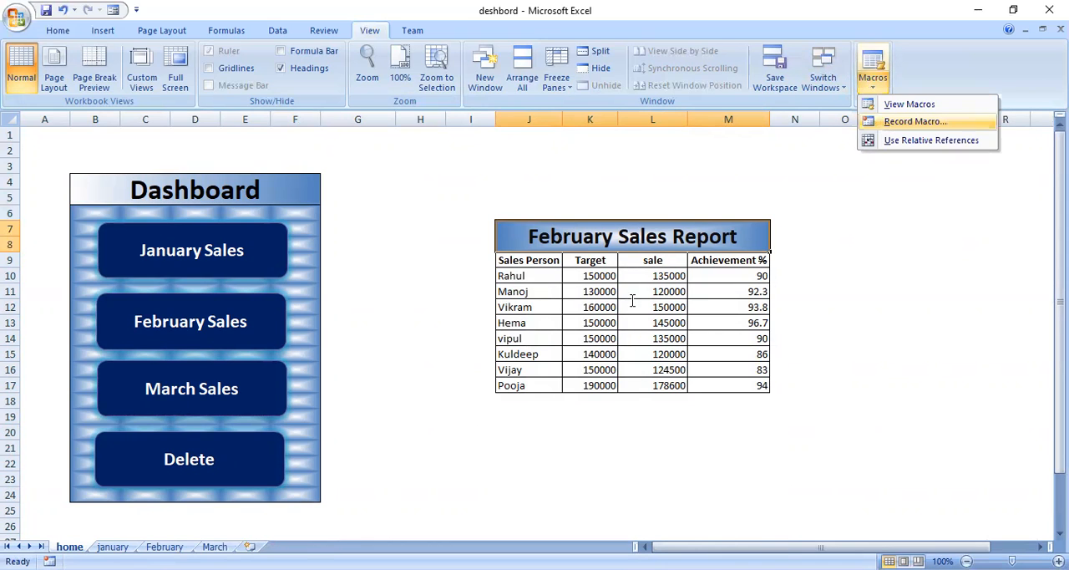
key("Return")
type("march")
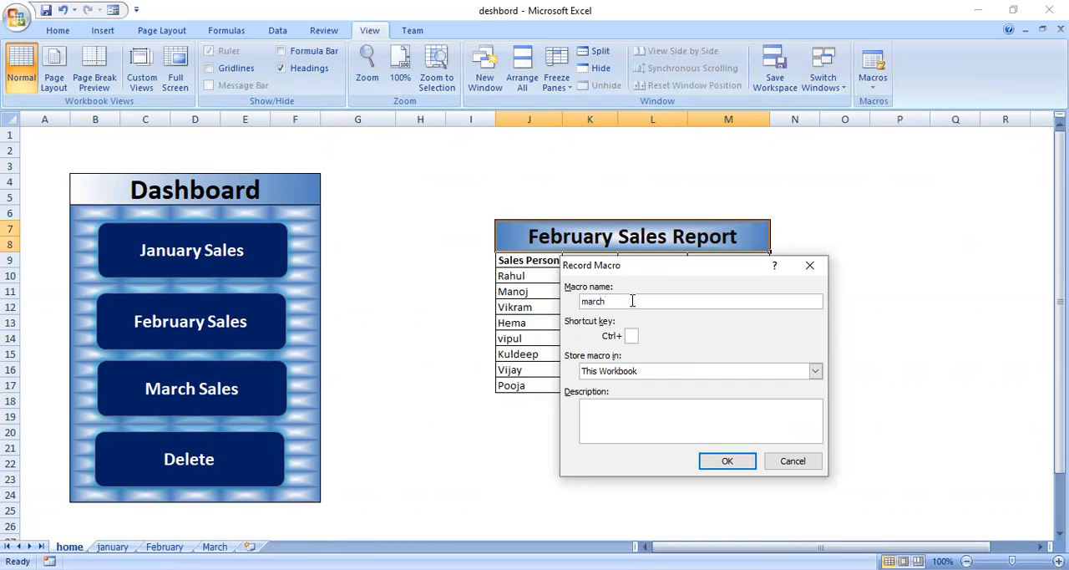
left_click(733, 466)
left_click_drag(608, 237, 596, 518)
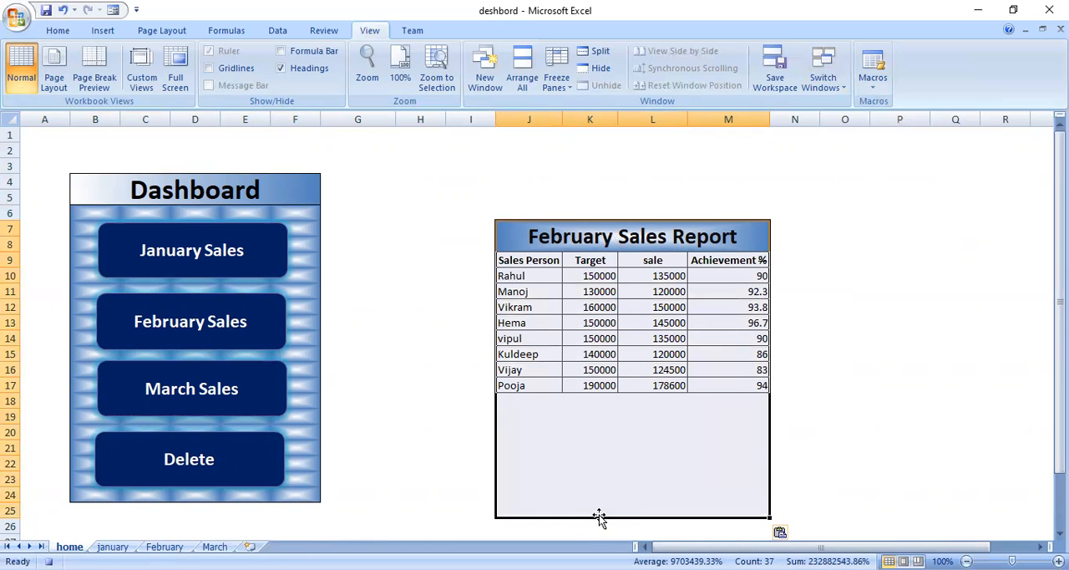
key("Delete")
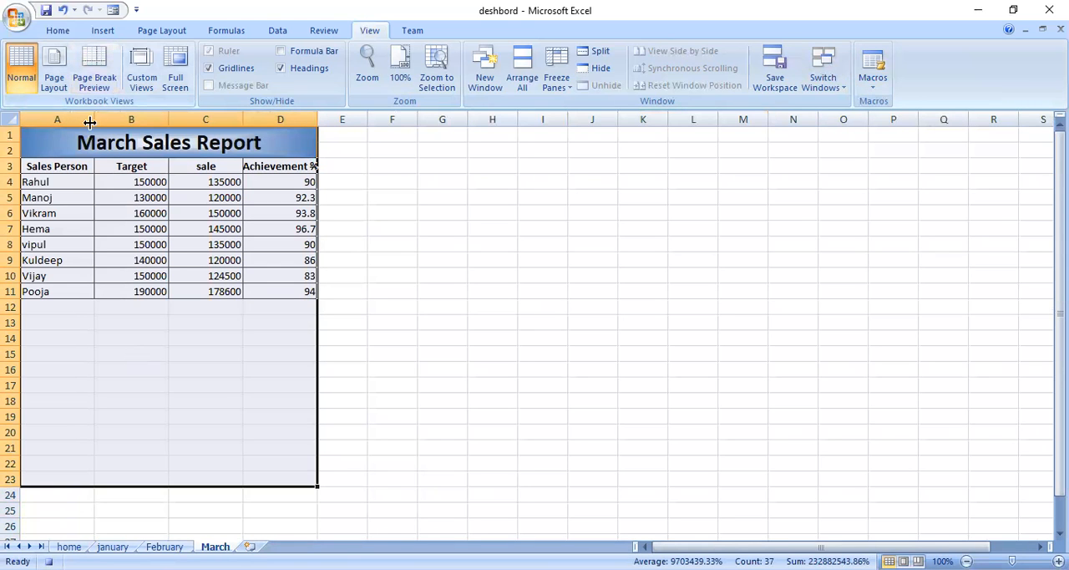
Copy the March Sales Report range A1:D23 from the March sheet into the home sheet's report area at J7, and stop recording the macro
left_click(69, 546)
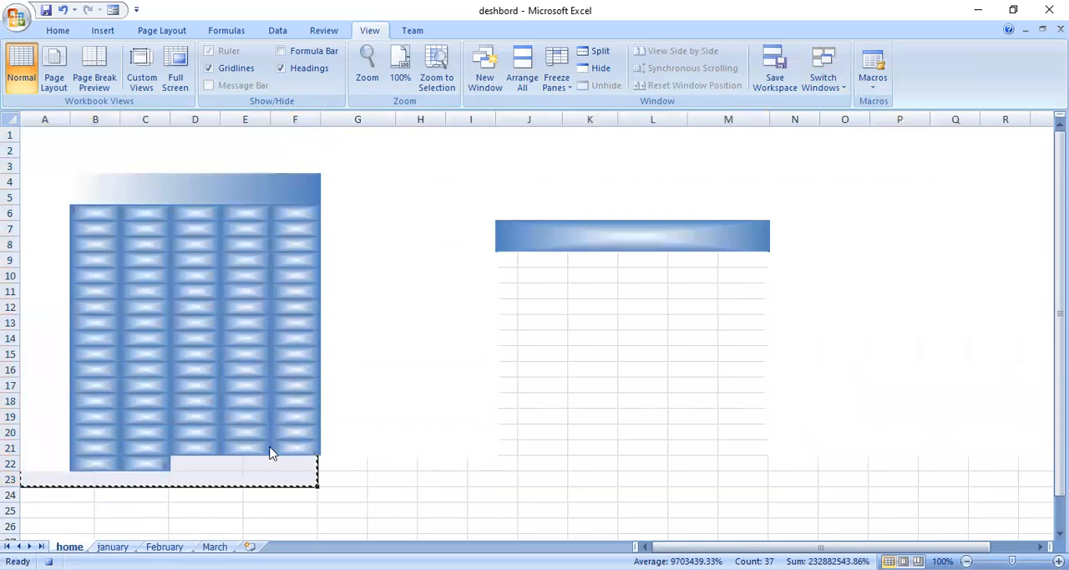
key("ctrl+v")
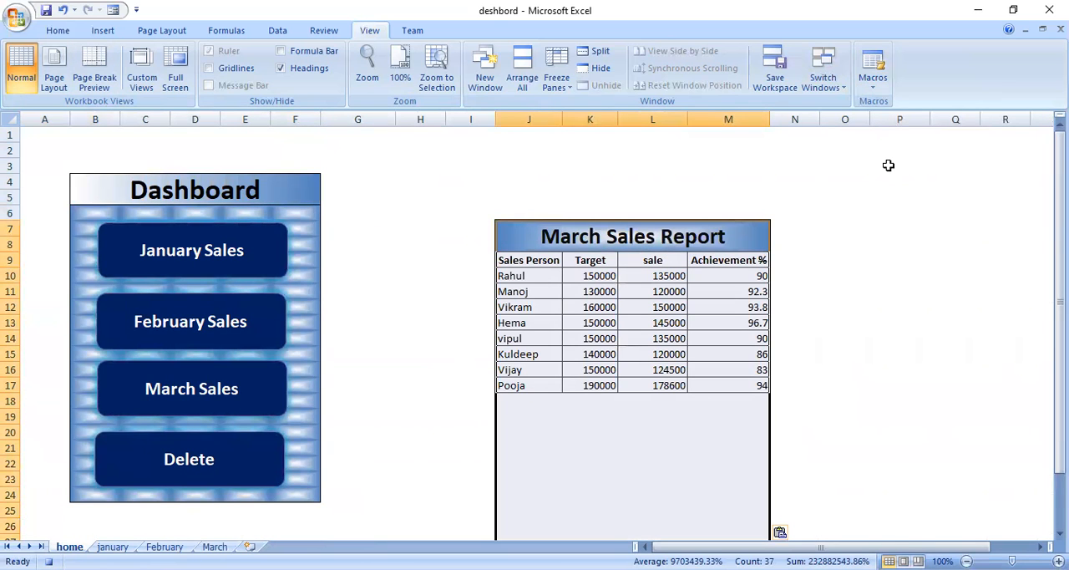
left_click(877, 83)
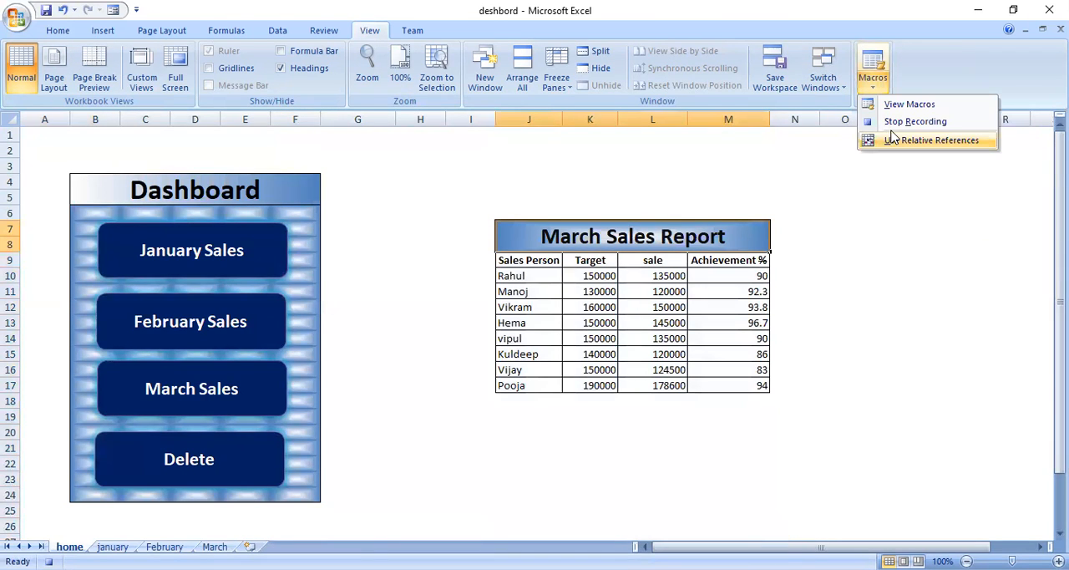
left_click(906, 123)
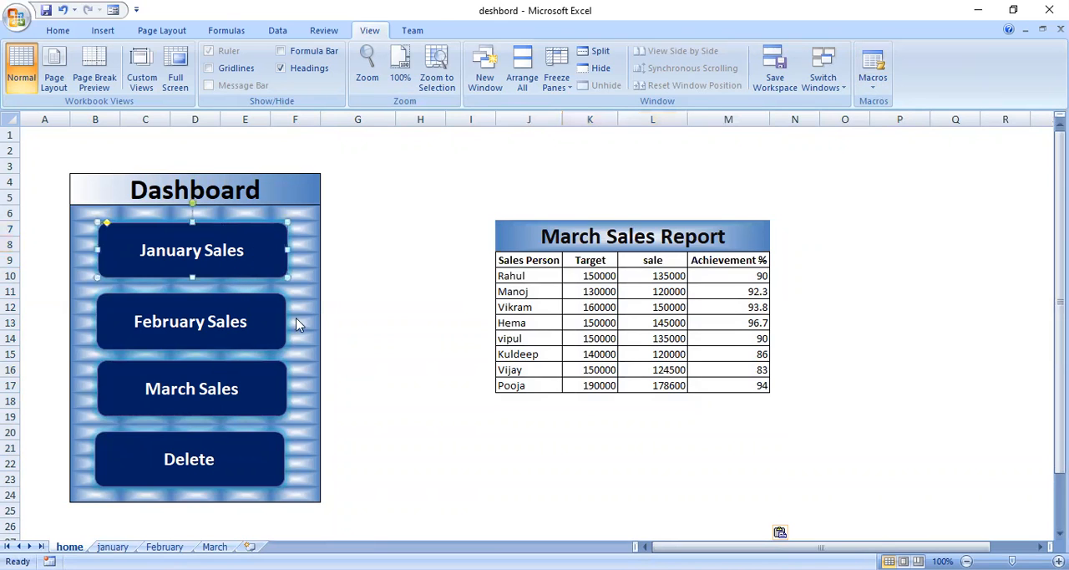
Assign the jan macro to the January Sales shape on the home sheet's dashboard
right_click(261, 248)
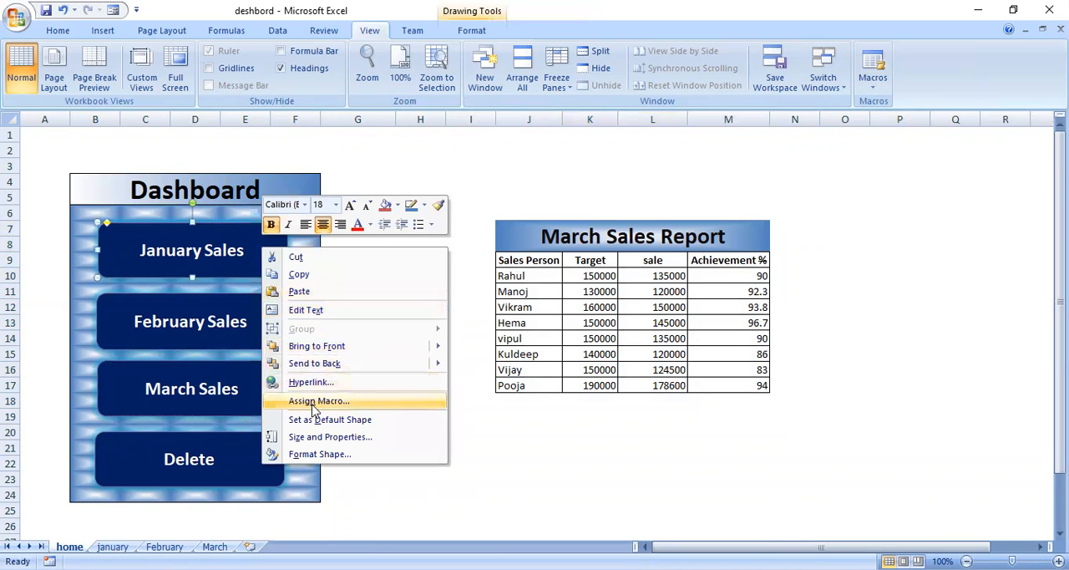
left_click(315, 403)
left_click(568, 298)
left_click(738, 491)
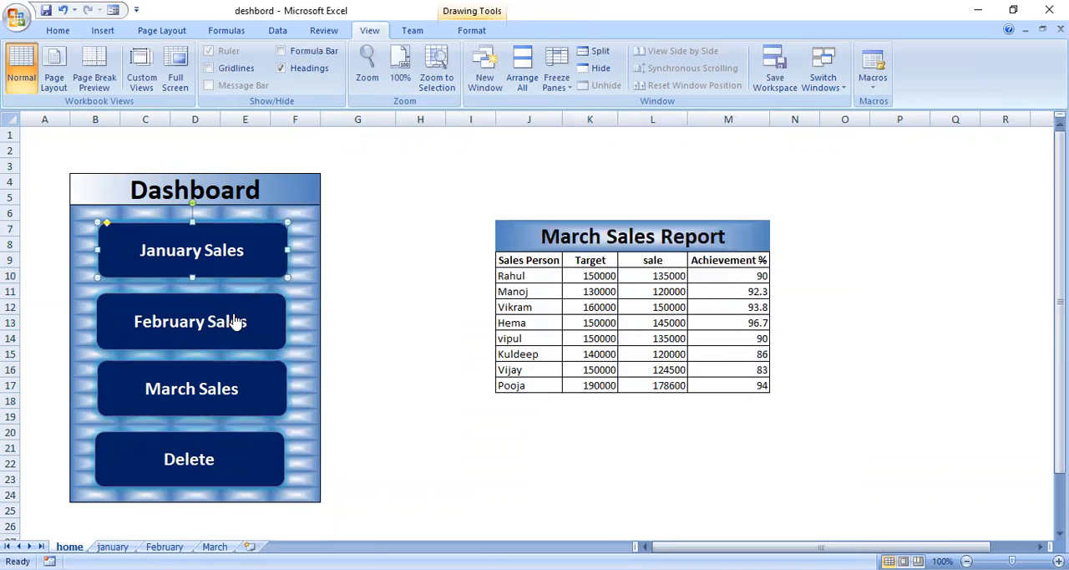
Assign the feb macro to the February Sales shape on the home sheet's dashboard
right_click(236, 316)
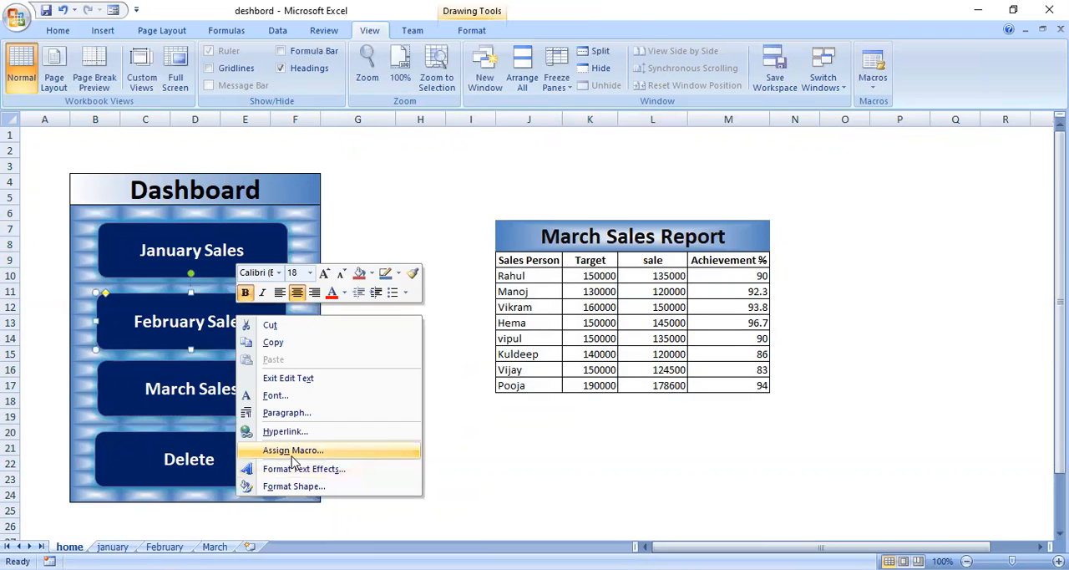
left_click(292, 455)
left_click(567, 288)
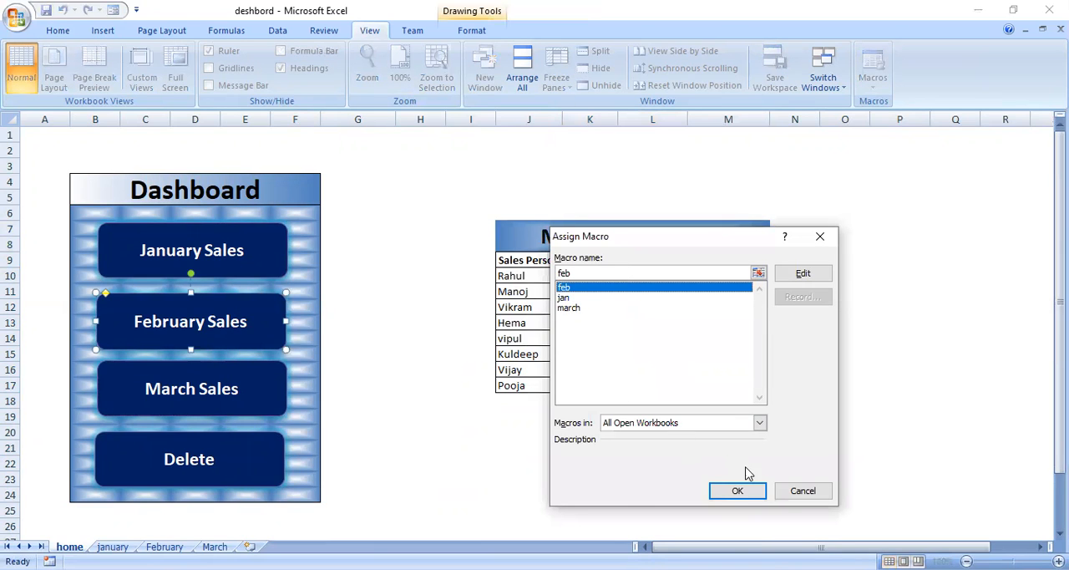
left_click(737, 490)
Assign the march macro to the March Sales shape on the home sheet's dashboard
left_click(180, 388)
right_click(179, 388)
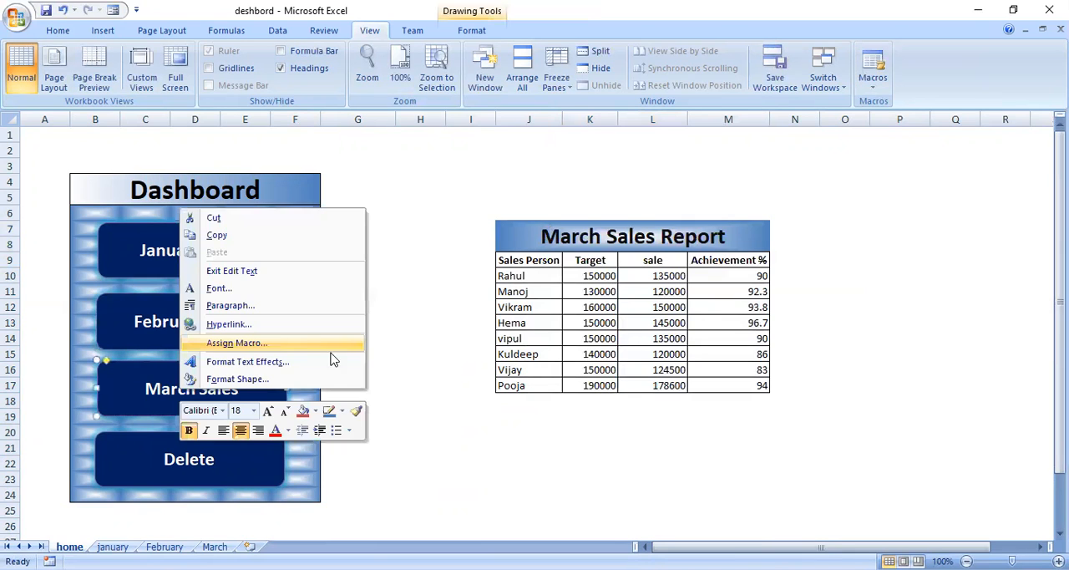
left_click(264, 345)
left_click(570, 308)
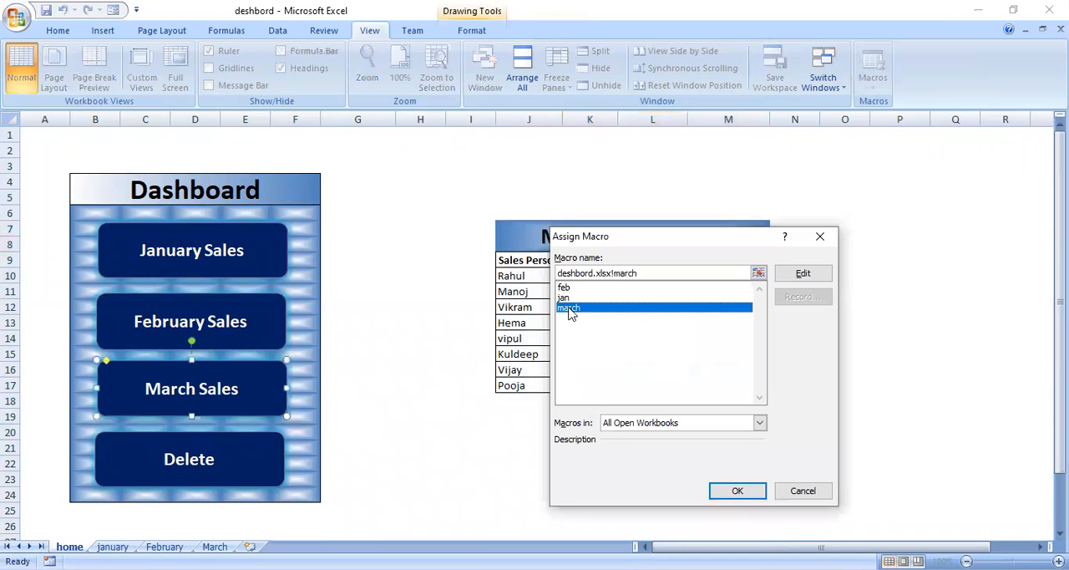
left_click(717, 493)
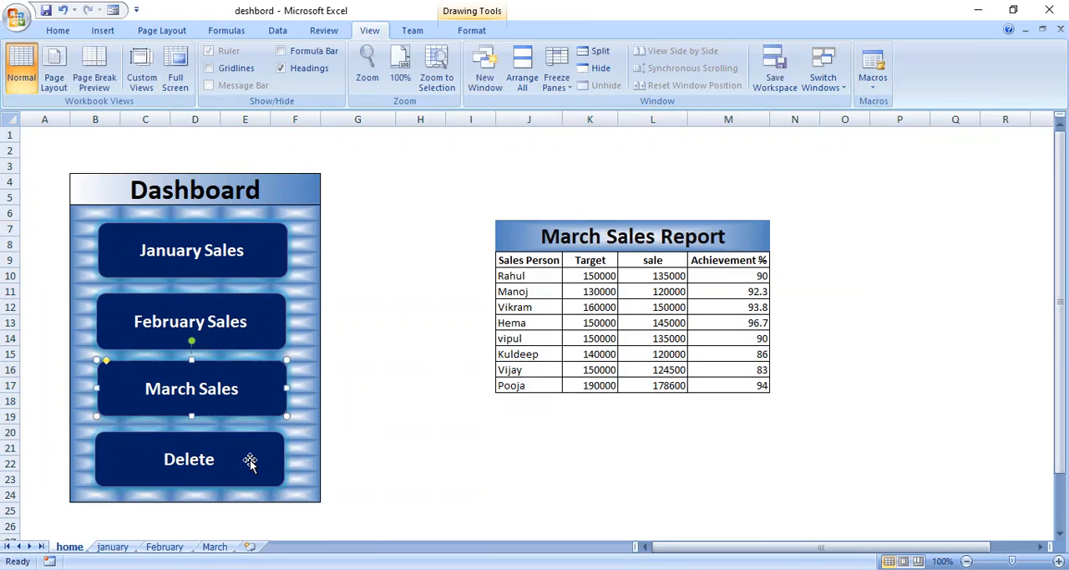
Record a macro named del in This Workbook that clears the contents of the report area J7:M25 and selects its title cell J7
left_click(873, 90)
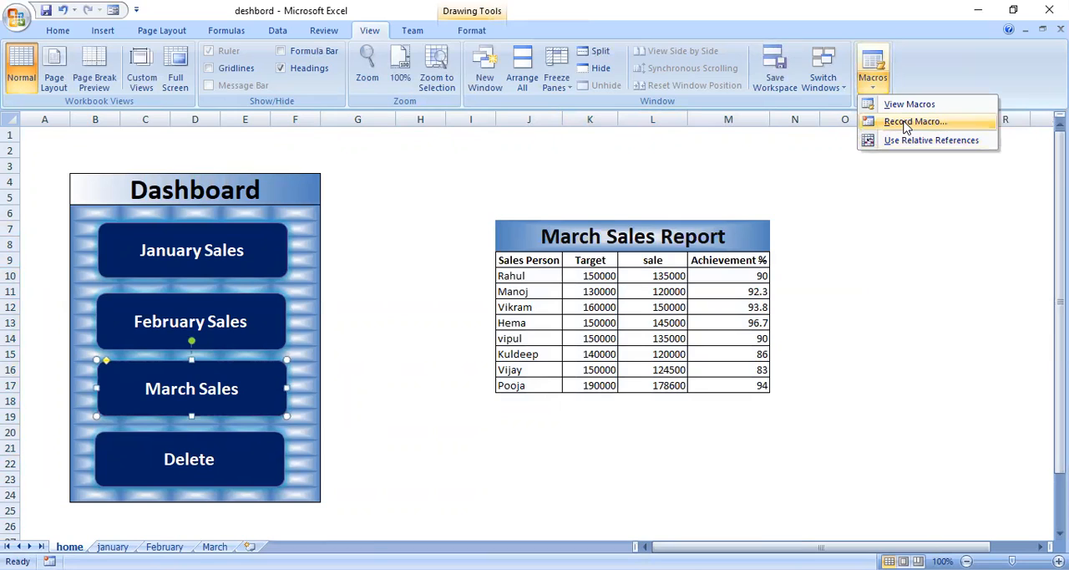
left_click(907, 122)
type("del")
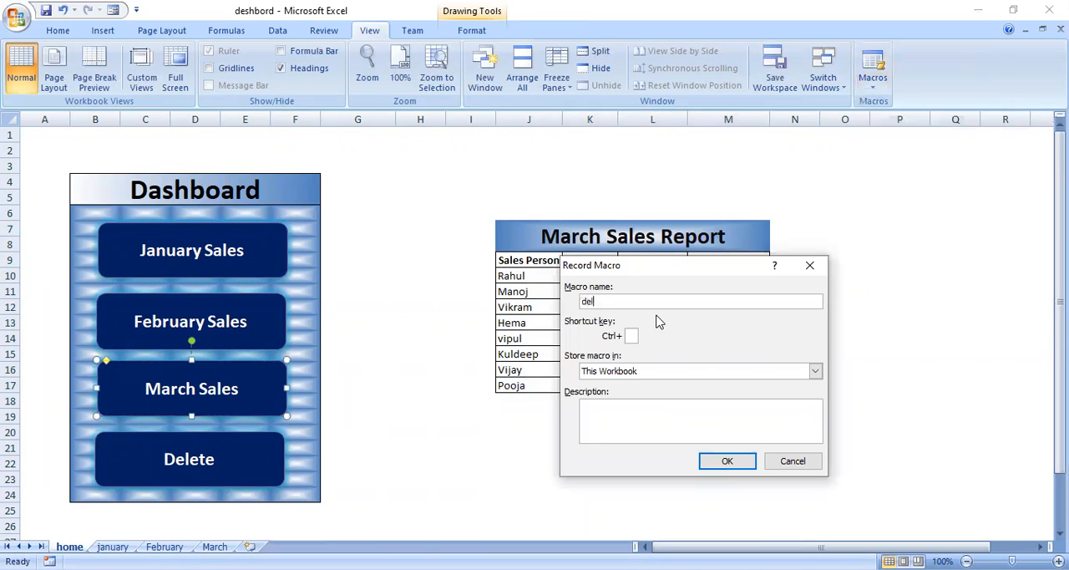
left_click(725, 461)
left_click_drag(652, 237, 656, 517)
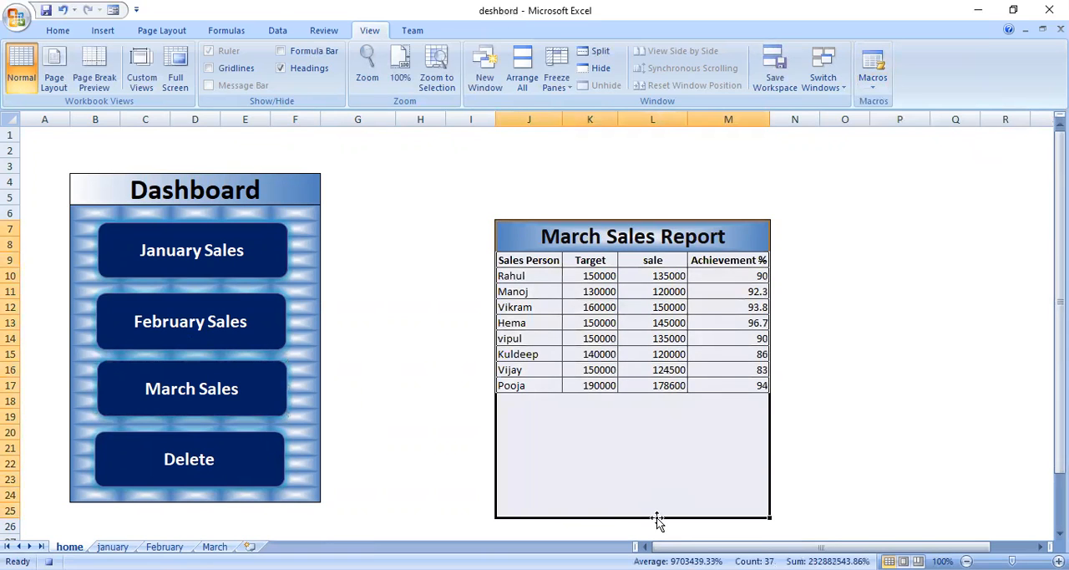
key("Delete")
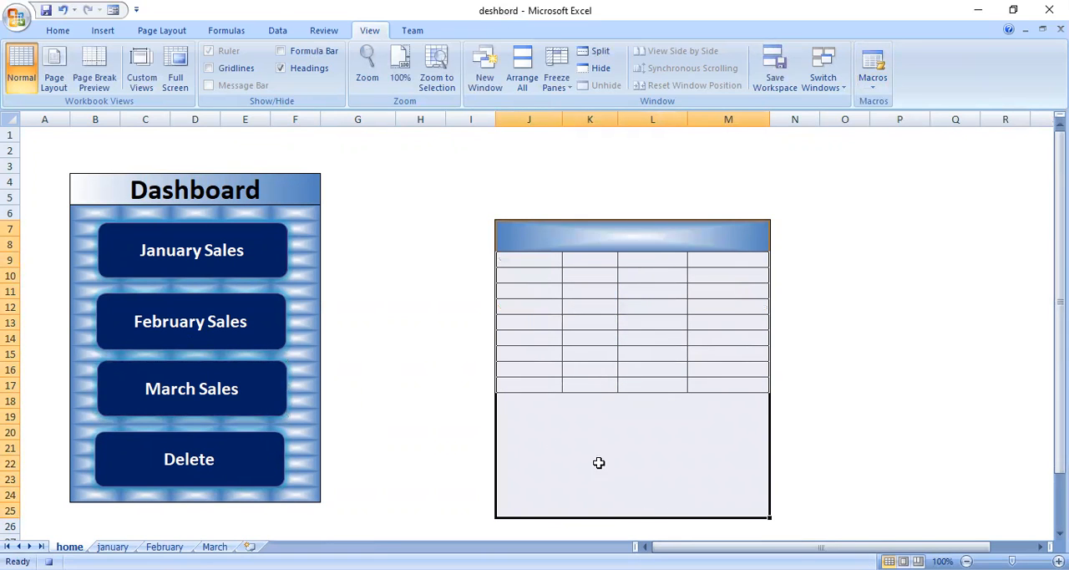
left_click(563, 236)
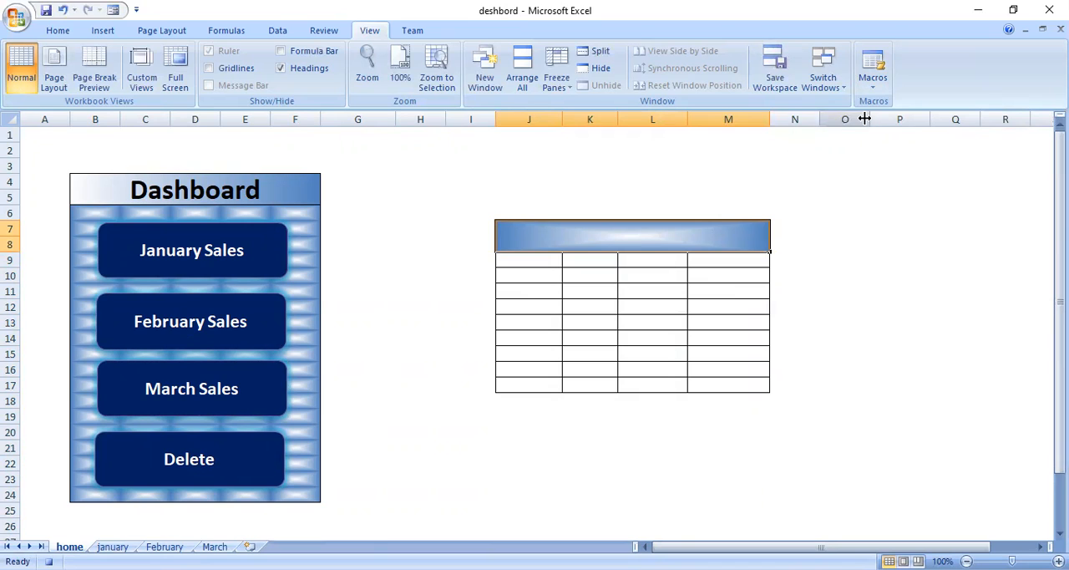
left_click(873, 79)
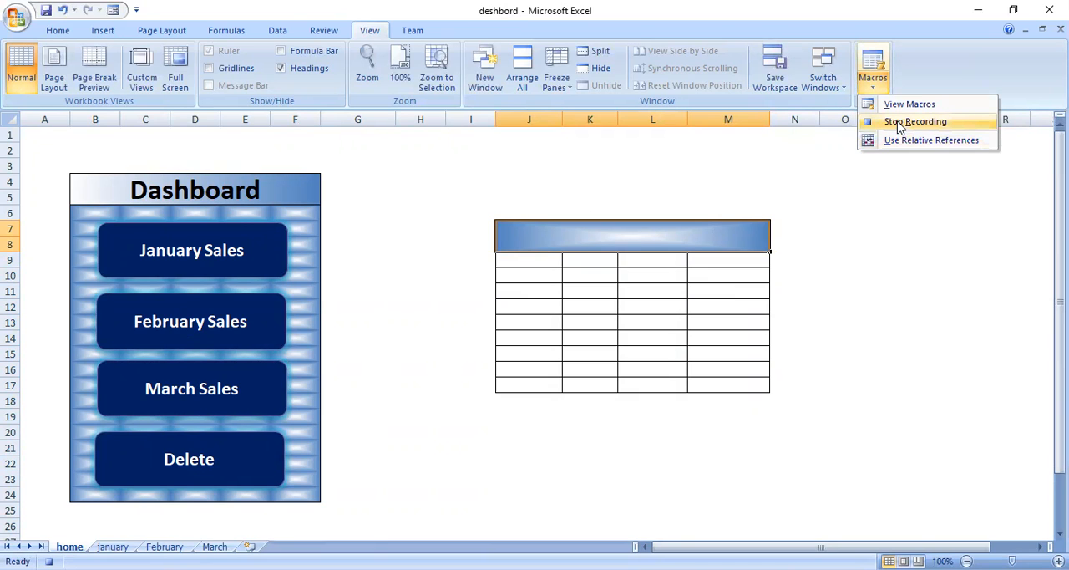
Assign the del macro to the Delete shape on the dashboard and deselect the shape
right_click(245, 471)
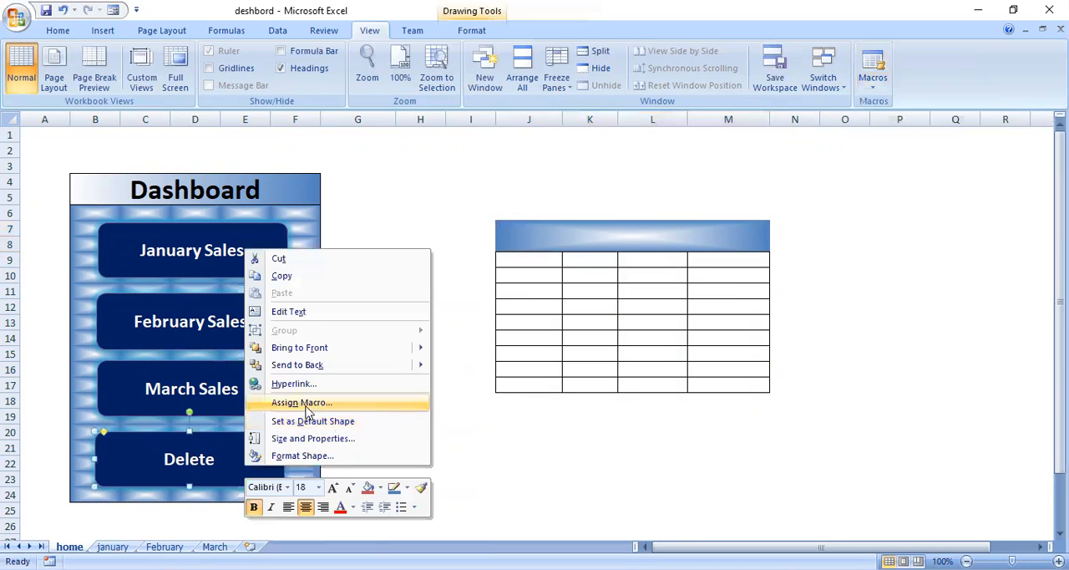
left_click(302, 402)
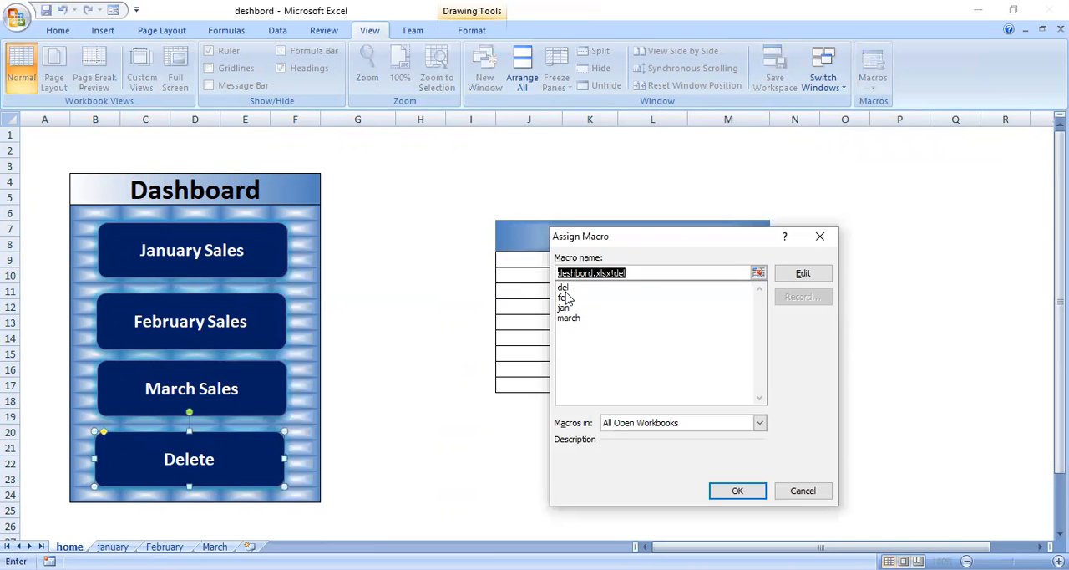
left_click(564, 287)
left_click(726, 491)
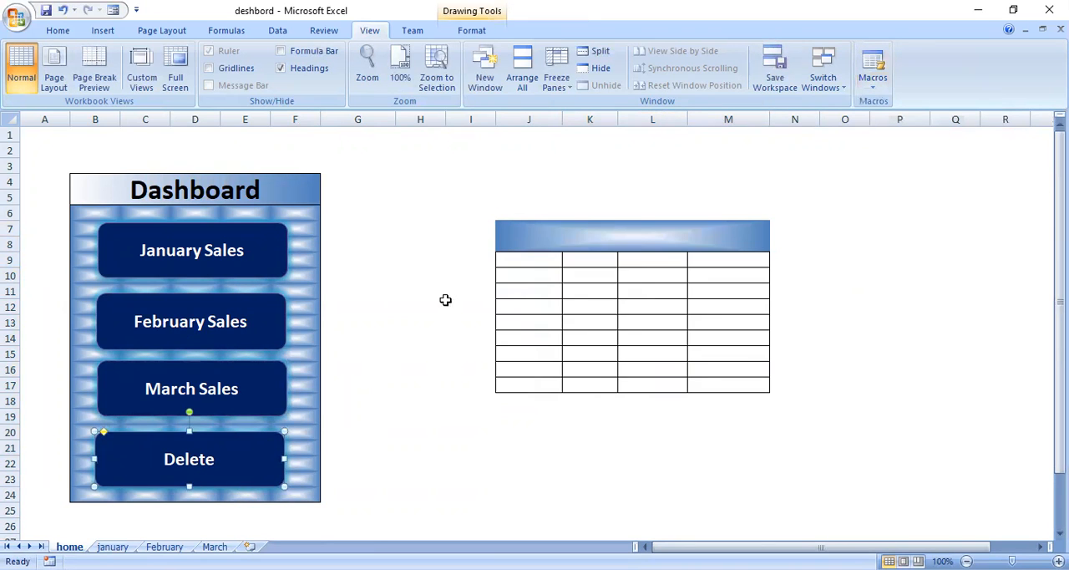
left_click(437, 287)
Test the dashboard by running the January, February and March Sales macros in turn, followed by the Delete macro
left_click(185, 251)
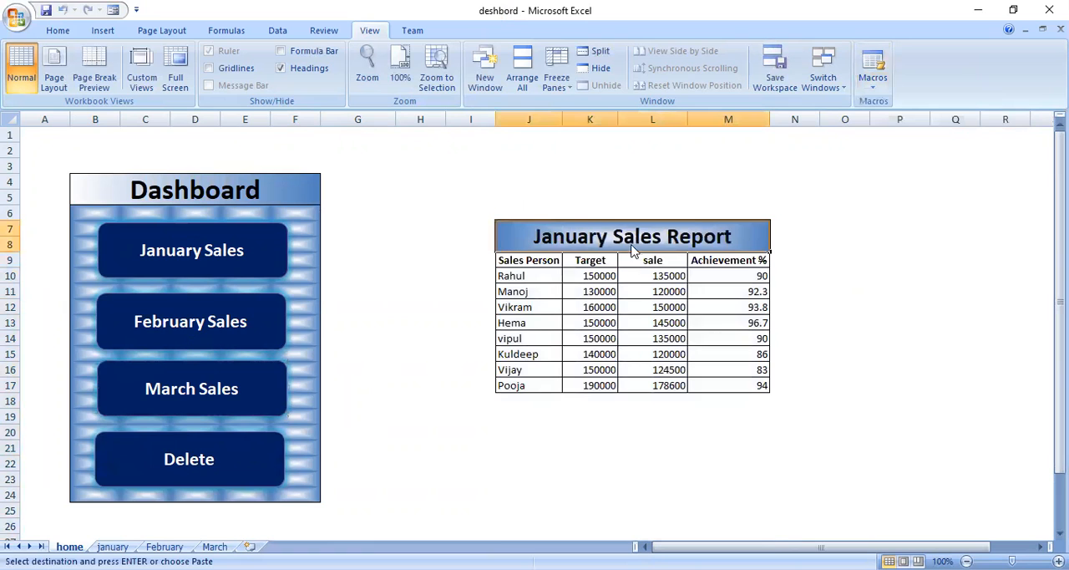
left_click(193, 332)
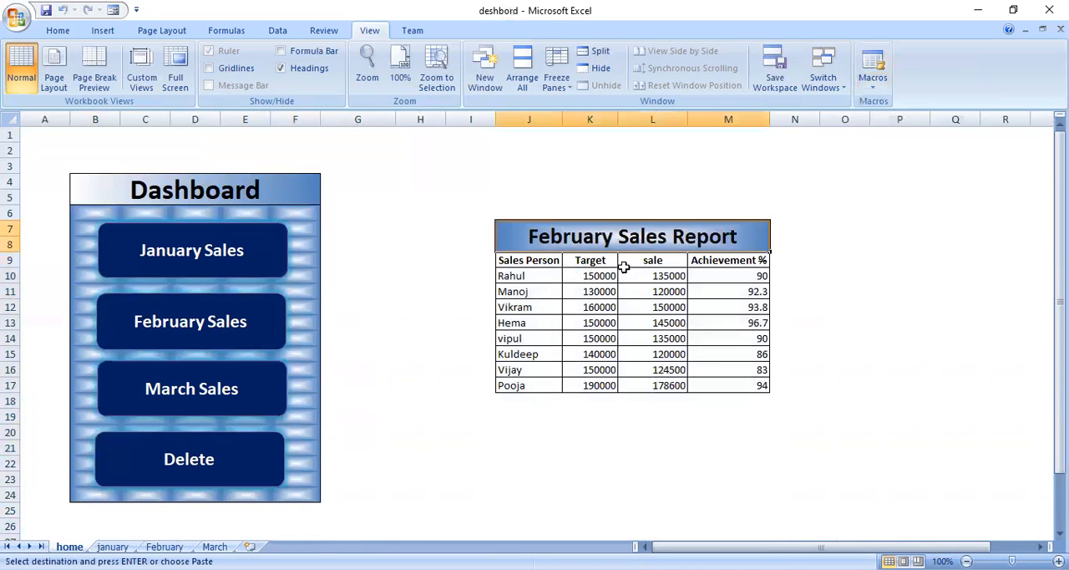
left_click(216, 379)
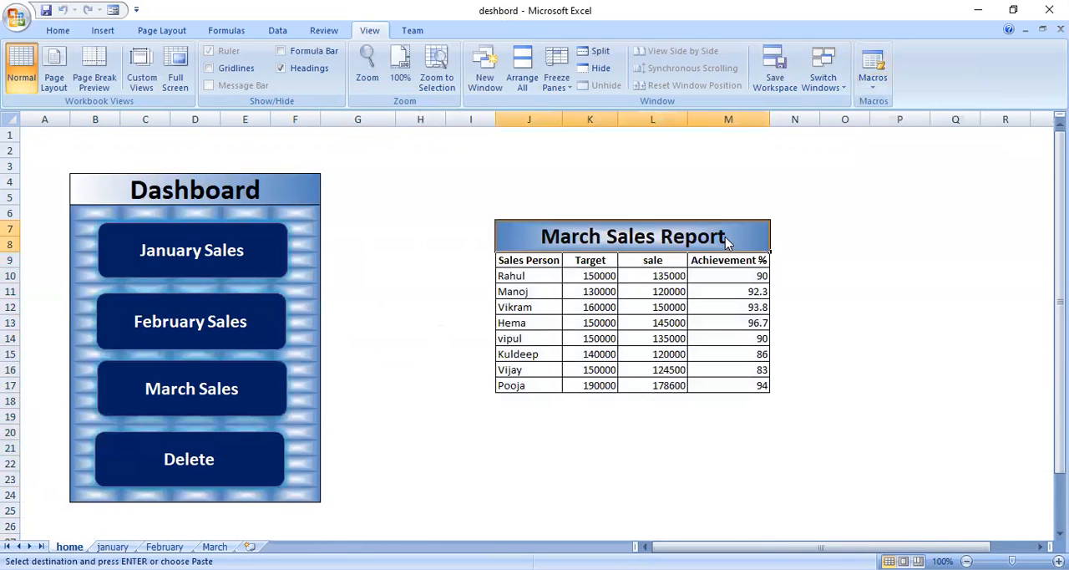
left_click(255, 451)
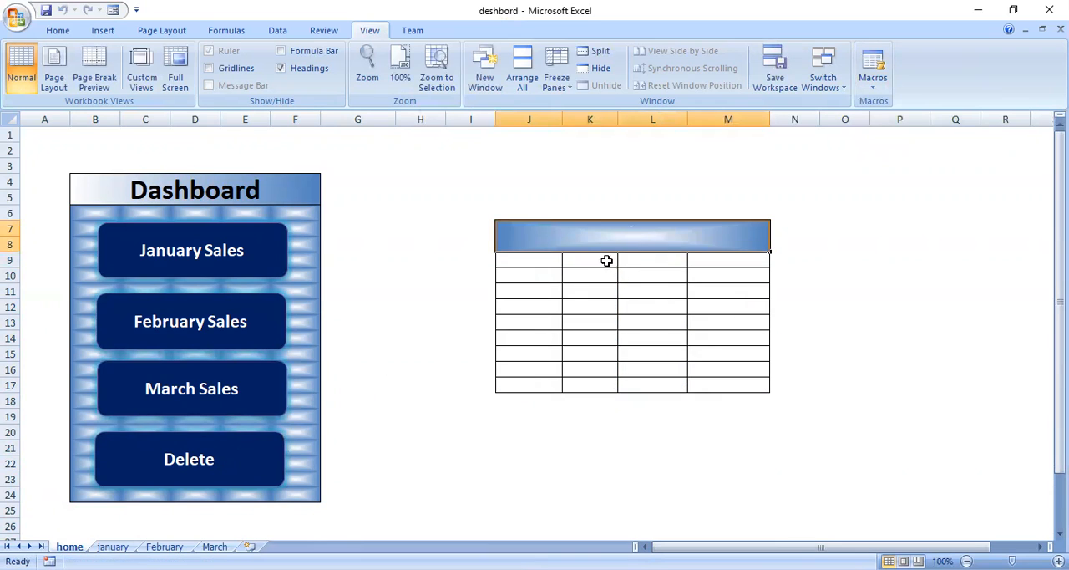
Test loading the January, February and March reports one by one, clearing the report area with the Delete shape after each
left_click(194, 250)
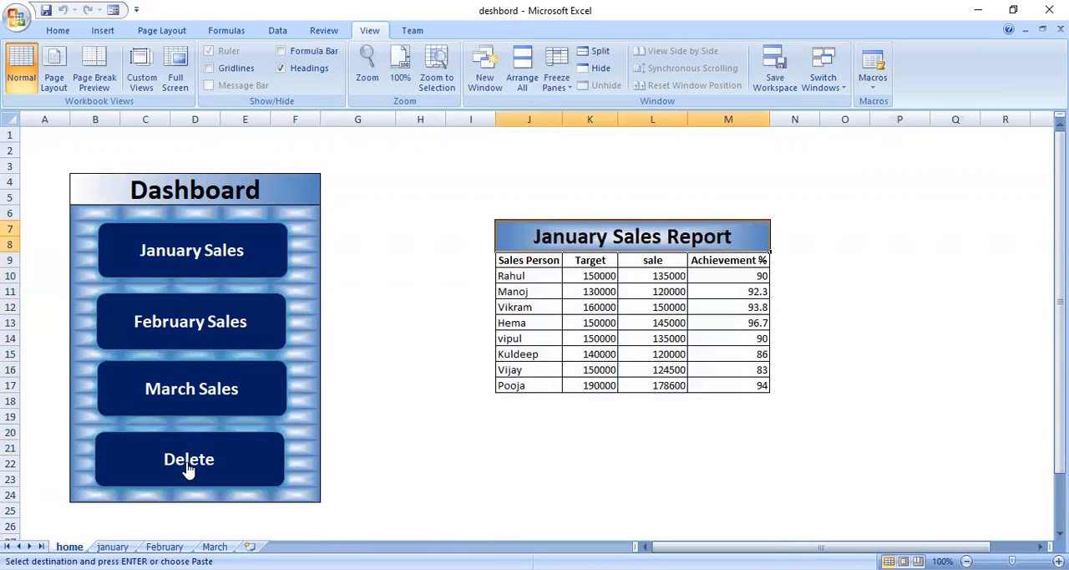
left_click(185, 469)
left_click(170, 333)
left_click(191, 475)
left_click(206, 398)
left_click(199, 466)
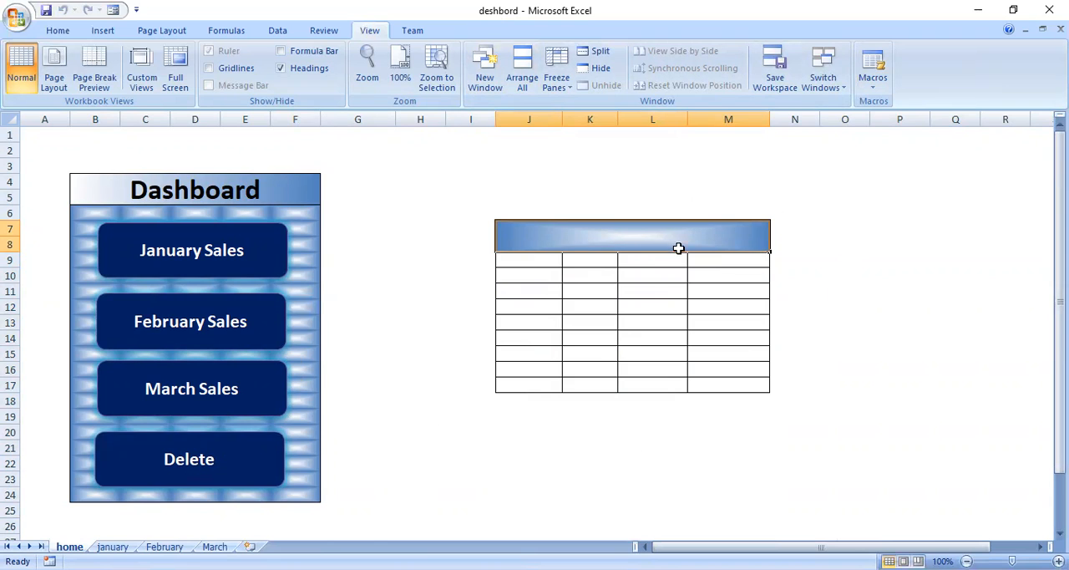
Switch the report area twice between the January and February reports using their dashboard shapes, ending on February
left_click(225, 264)
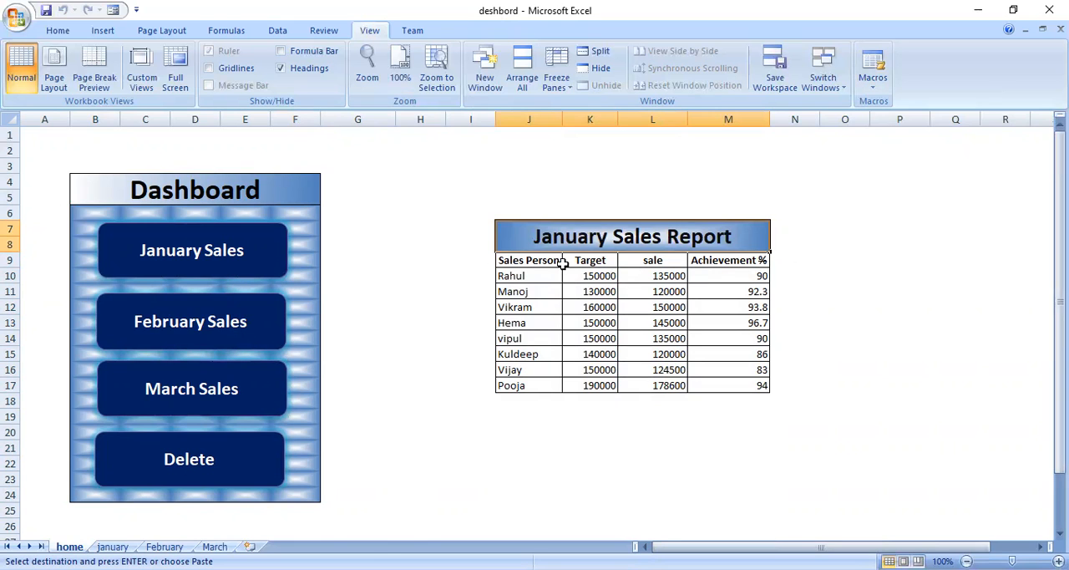
left_click(218, 336)
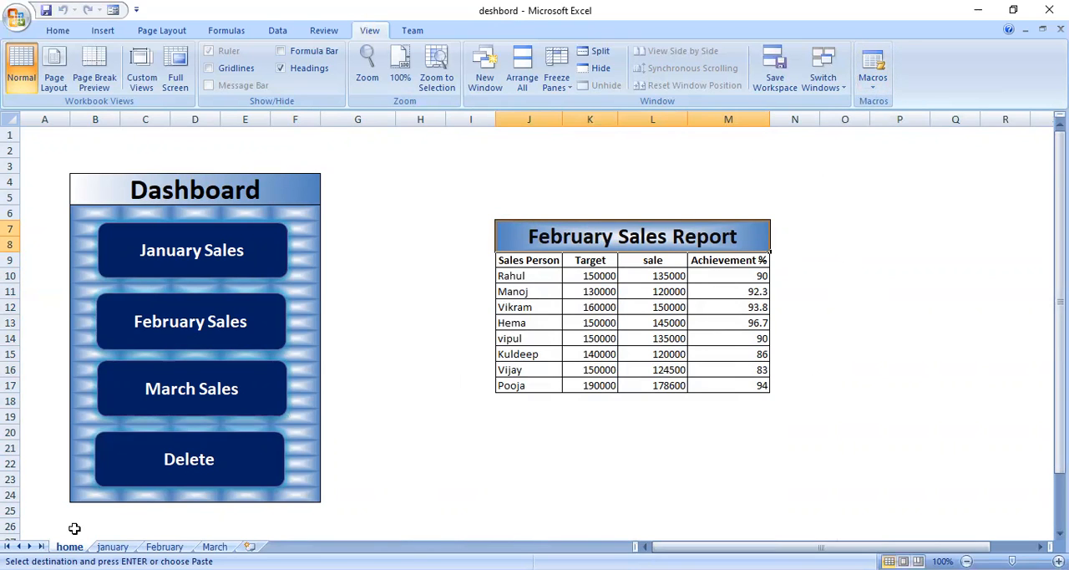
left_click(186, 255)
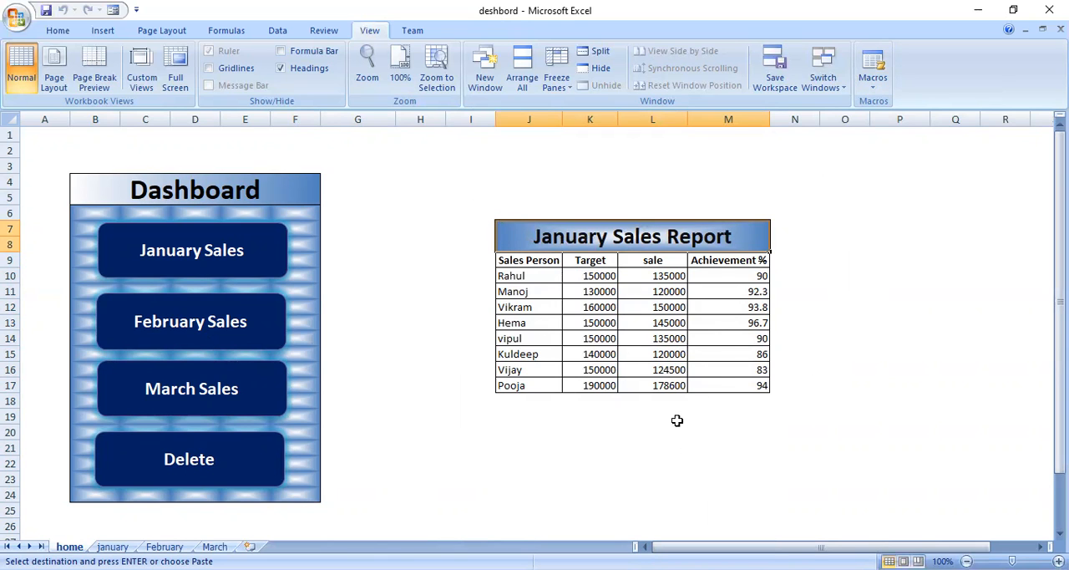
left_click(164, 323)
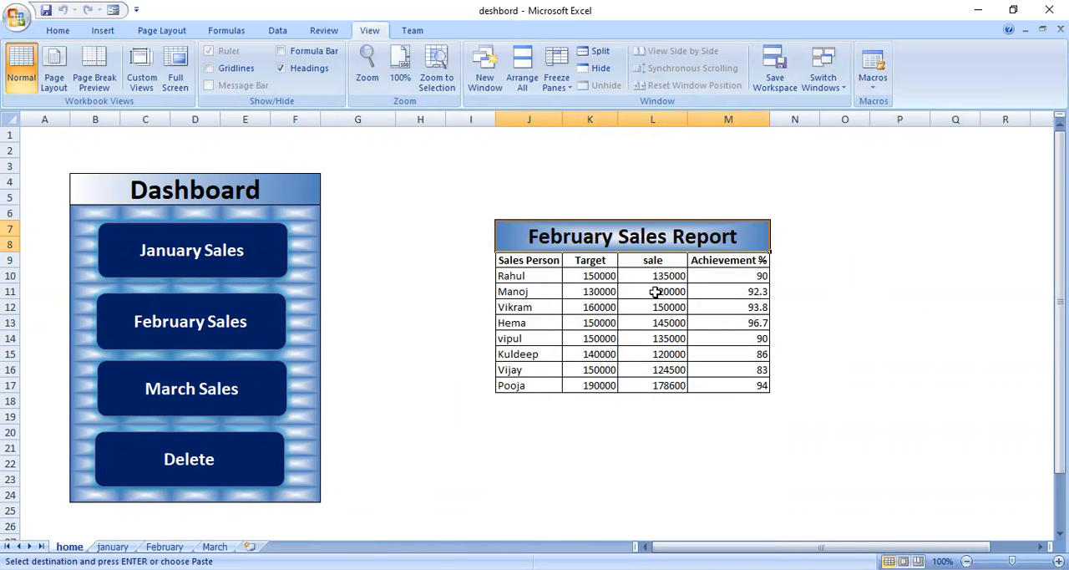